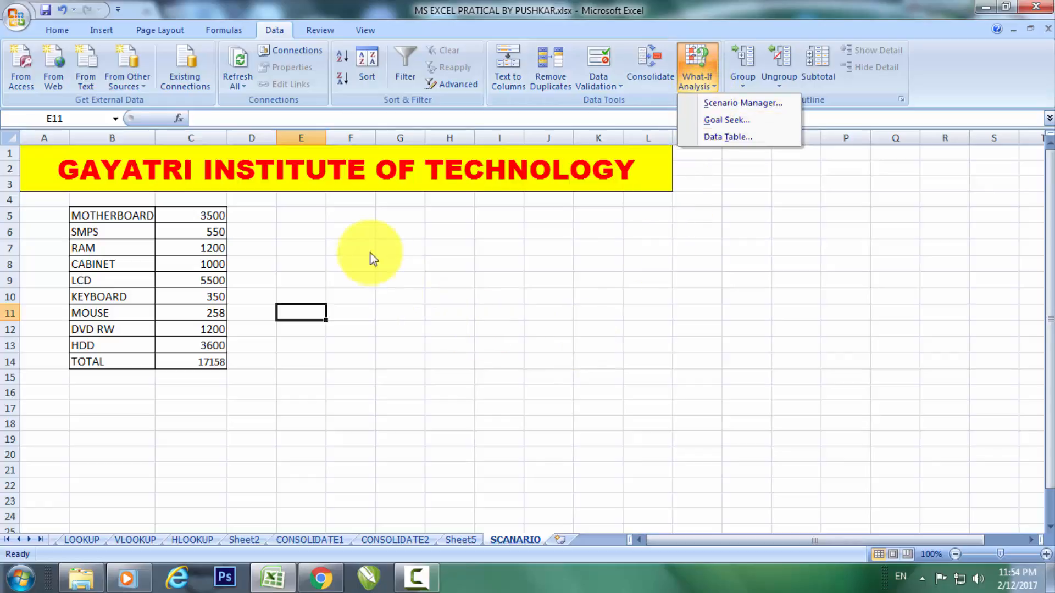
- Widen column B slightly and narrow column C to fit the computer parts price table
left_click(318, 227)
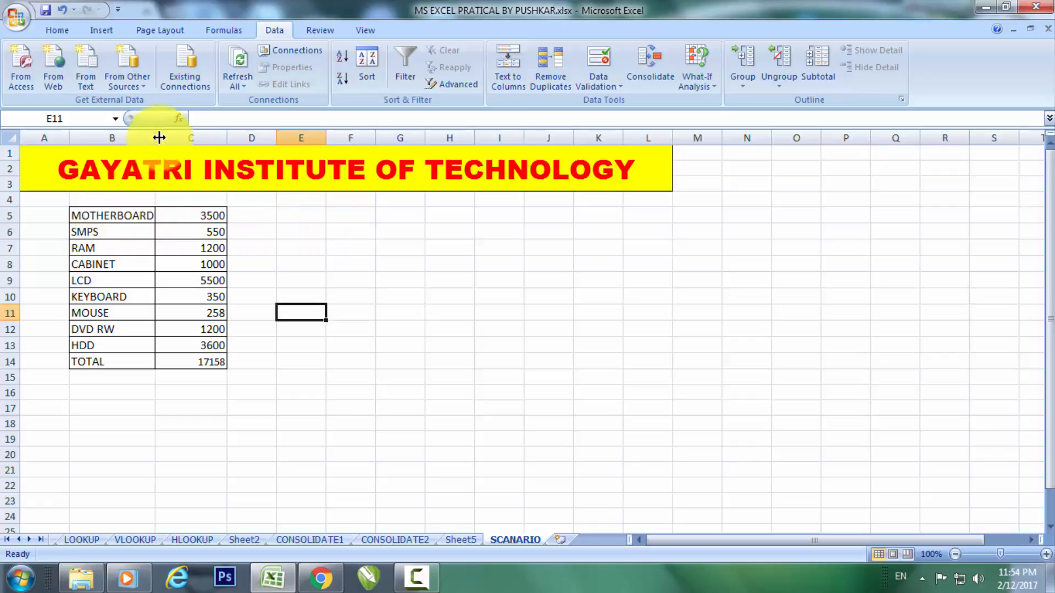
left_click_drag(155, 137, 161, 137)
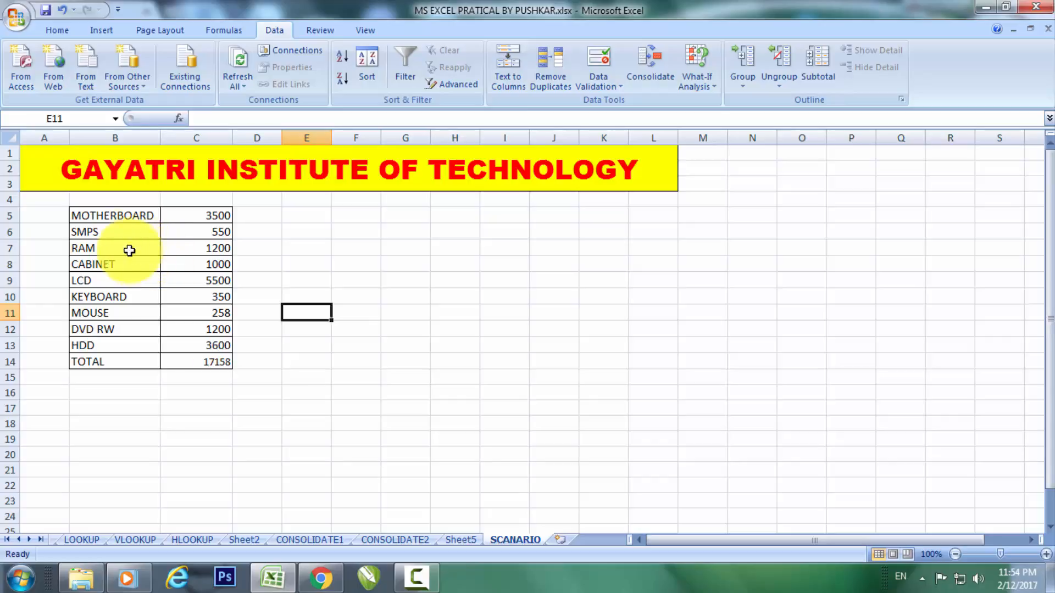
left_click(96, 215)
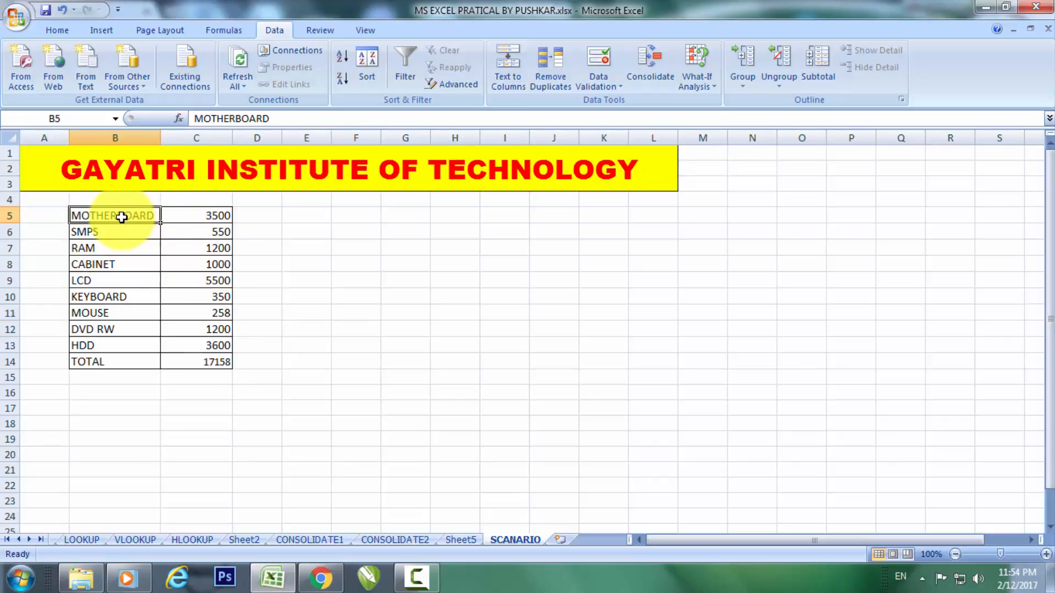
left_click(119, 248)
left_click_drag(113, 216, 188, 361)
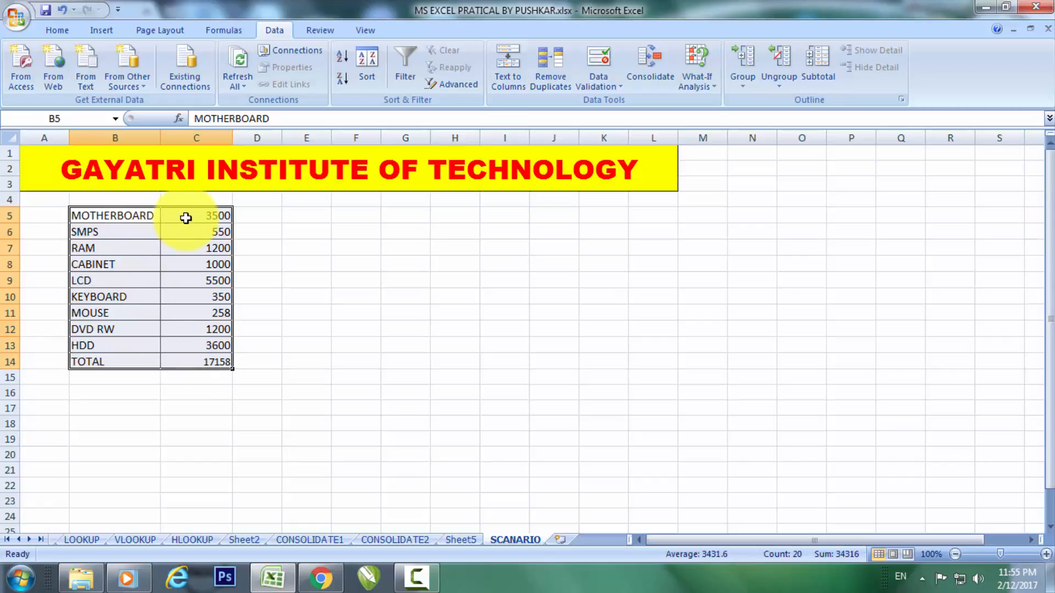
left_click_drag(233, 138, 223, 145)
left_click(113, 216)
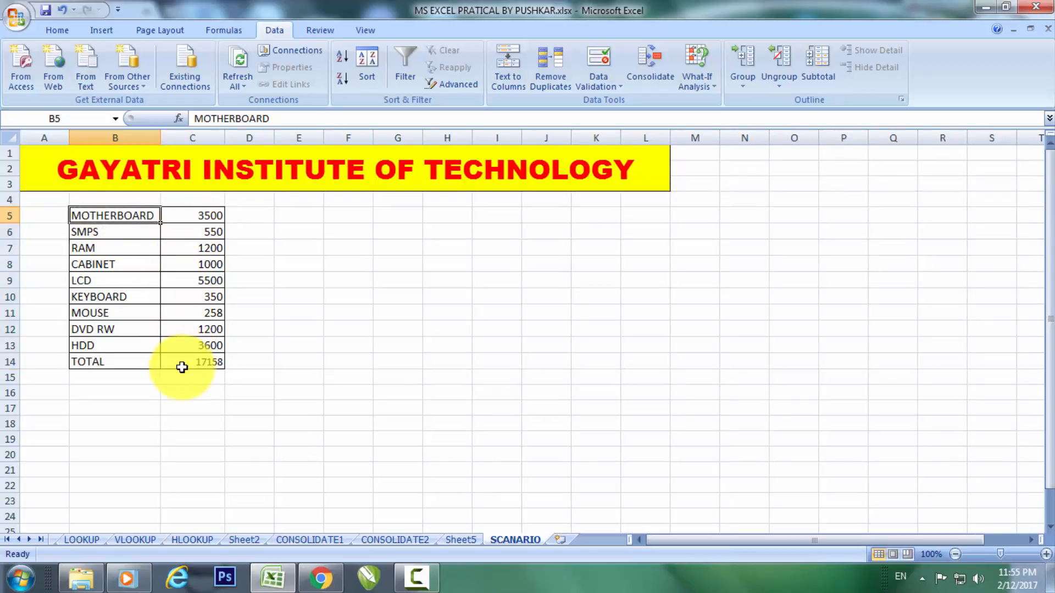
- Examine the parts table, its prices in C5:C13 and the total formula in C14
left_click(197, 213)
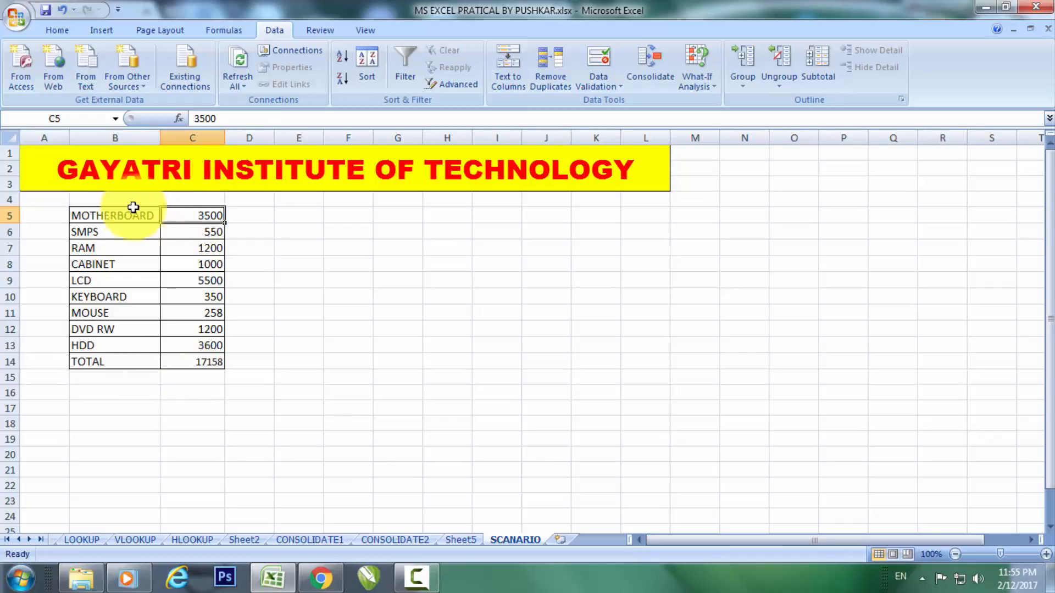
left_click_drag(91, 201, 192, 202)
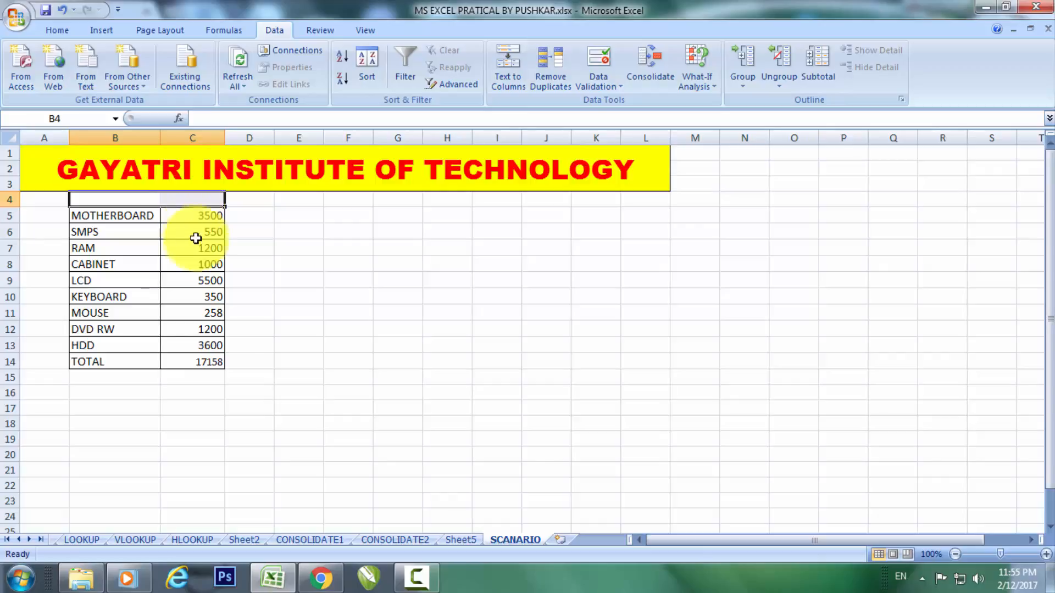
left_click(241, 351)
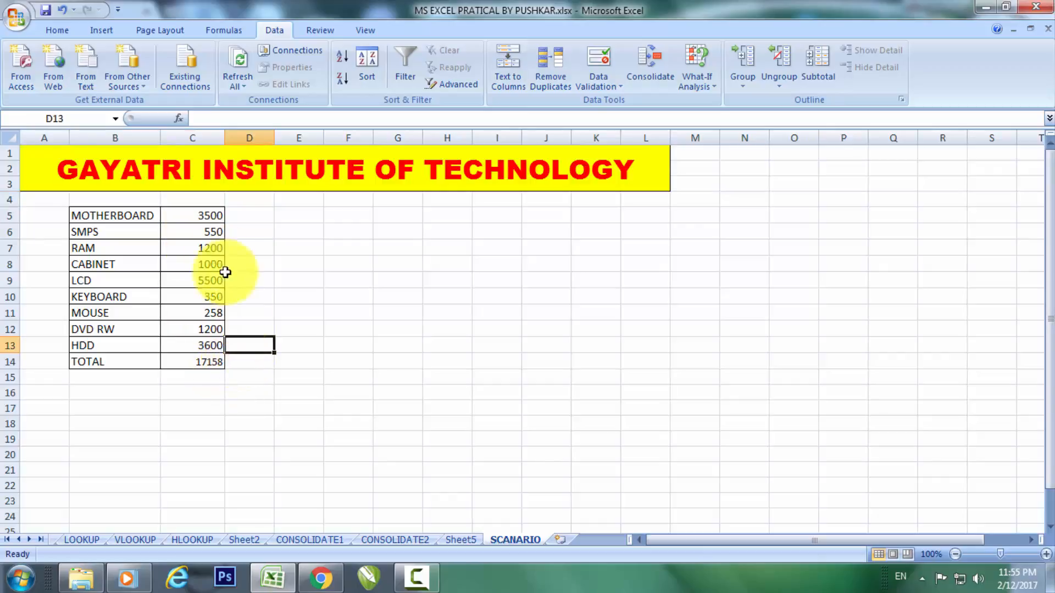
left_click_drag(87, 202, 191, 201)
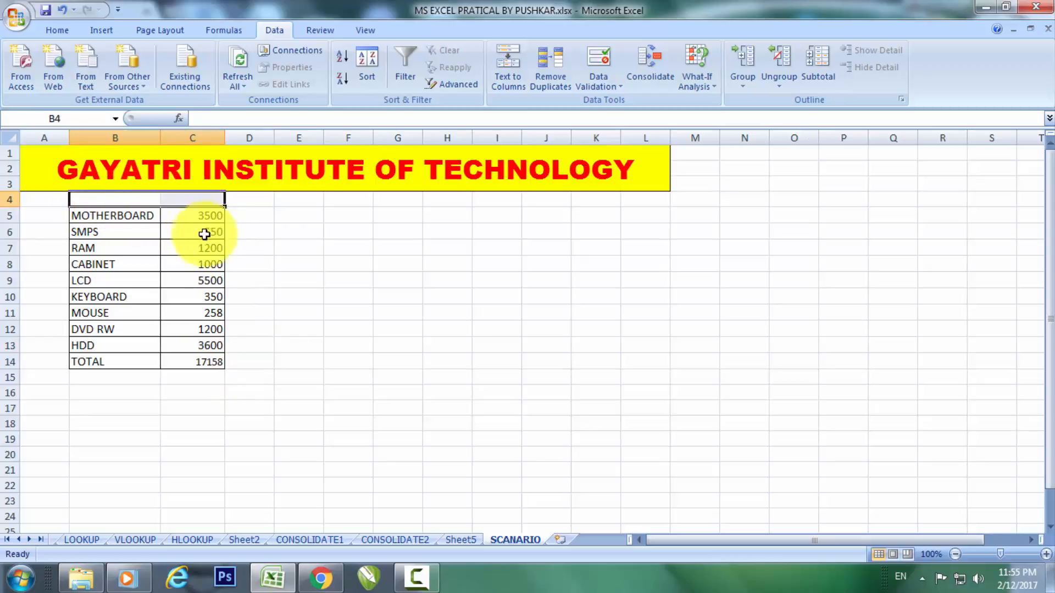
left_click(248, 225)
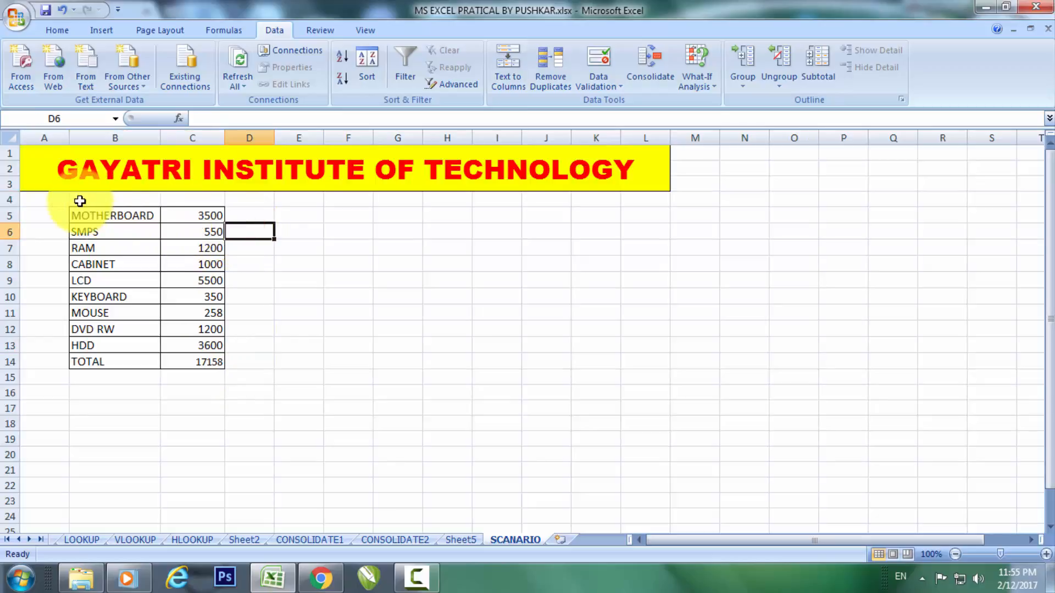
left_click(80, 201)
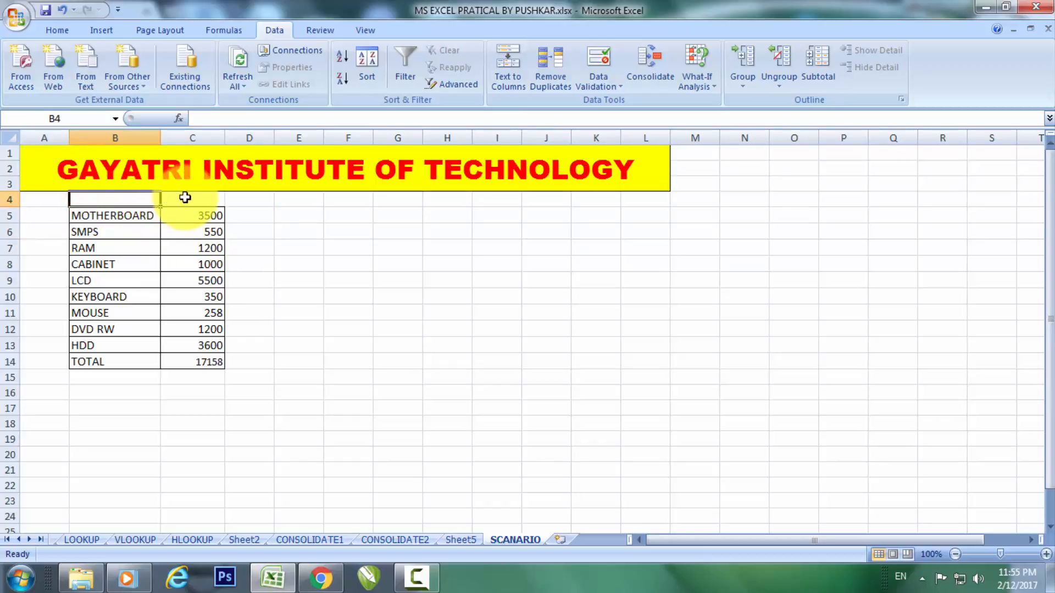
left_click(124, 246)
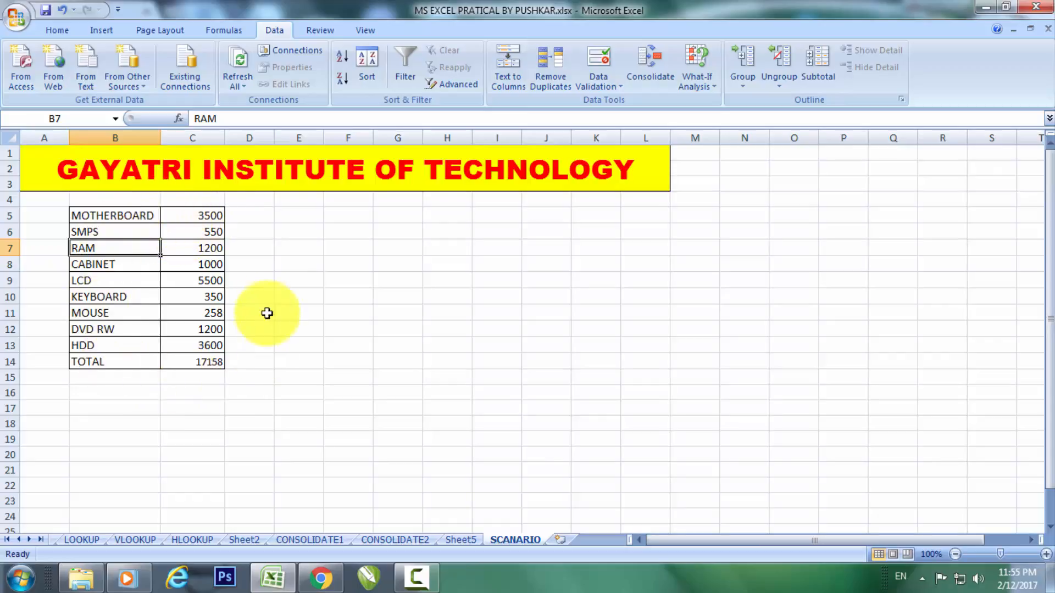
left_click(207, 216)
left_click_drag(207, 216, 205, 351)
left_click(204, 362)
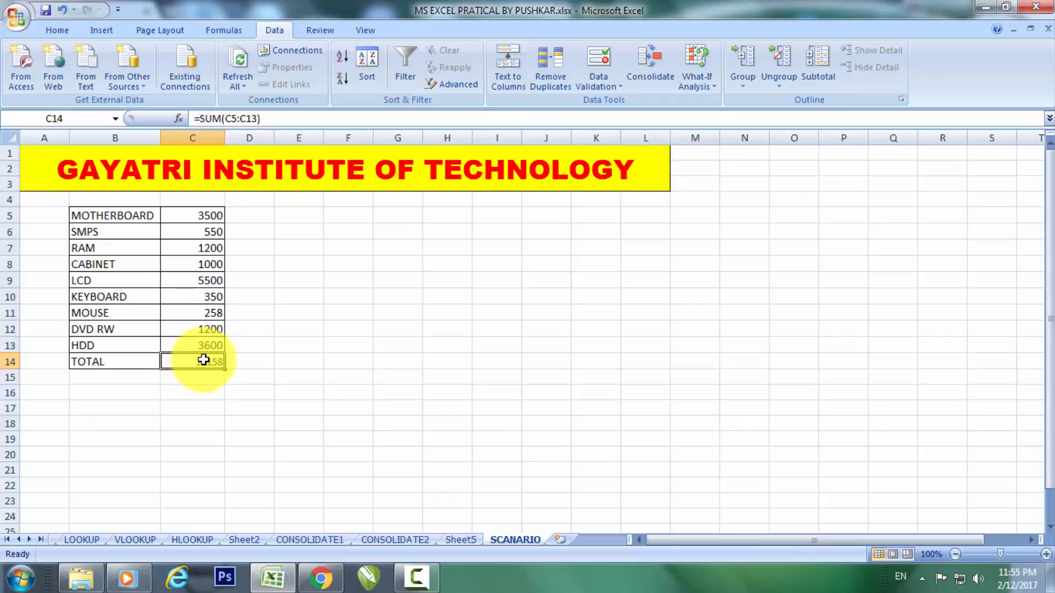
left_click_drag(198, 215, 197, 345)
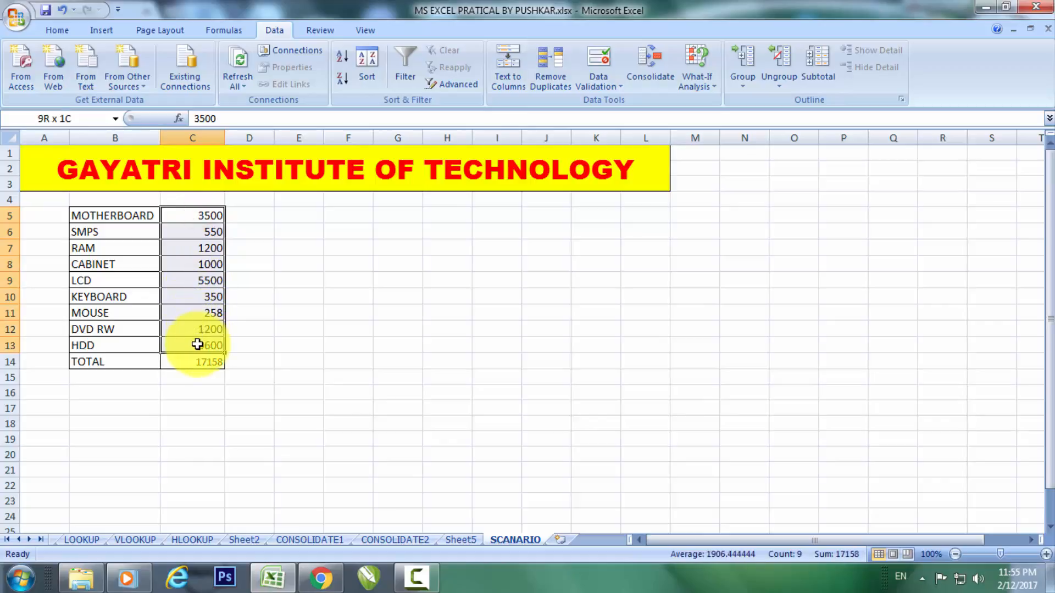
left_click(197, 361)
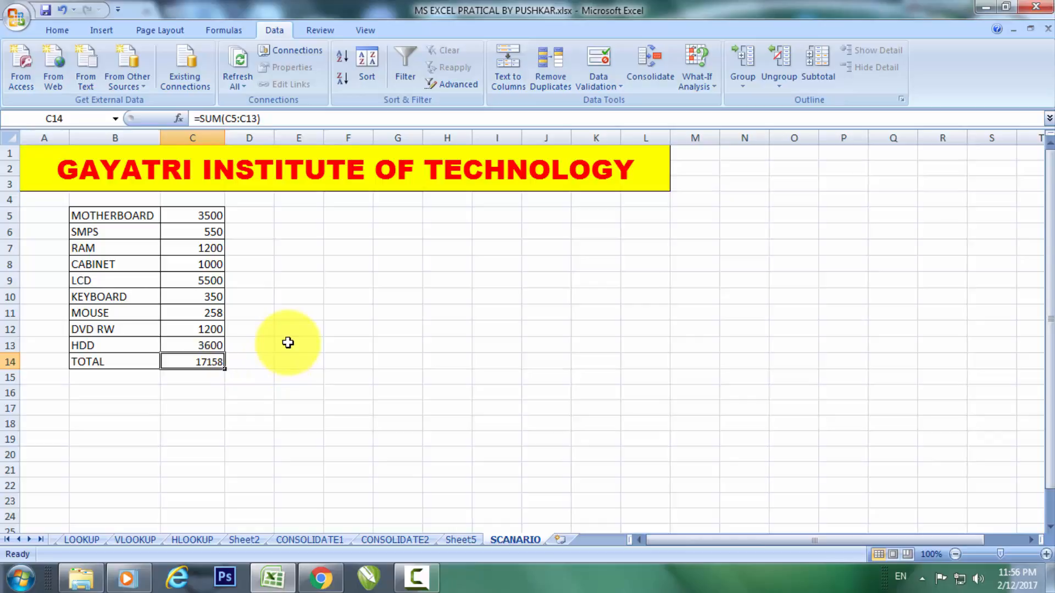
left_click(256, 316)
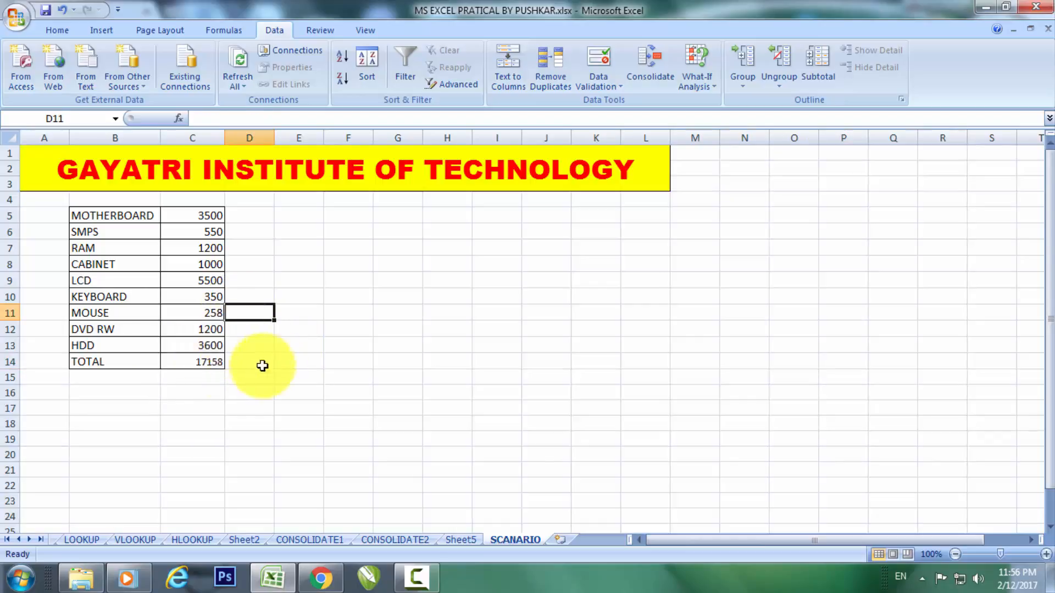
left_click(203, 367)
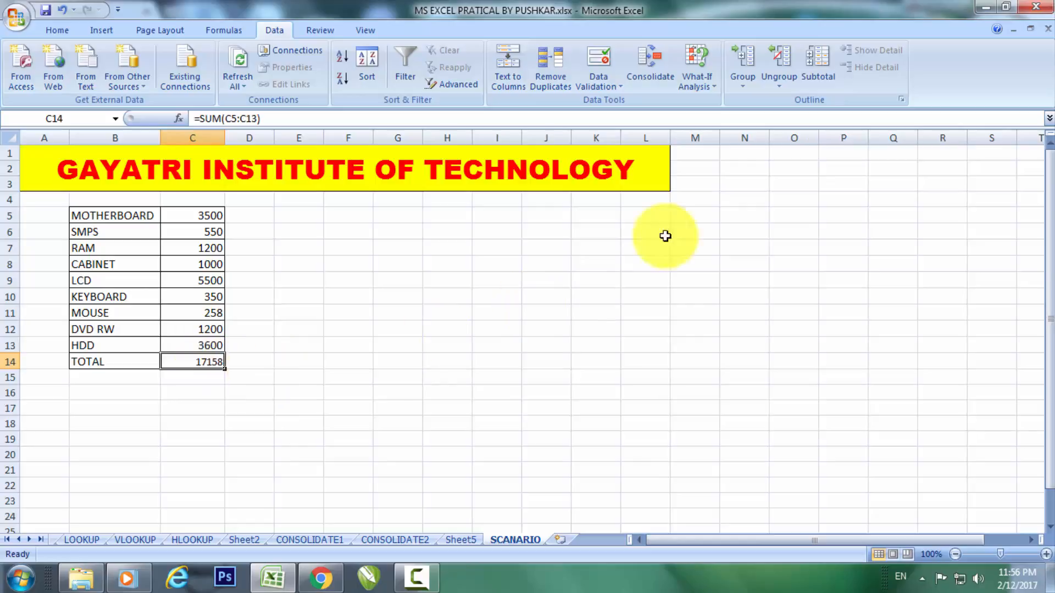
- Start a new scenario in the Scenario Manager and name it MAX
left_click(700, 87)
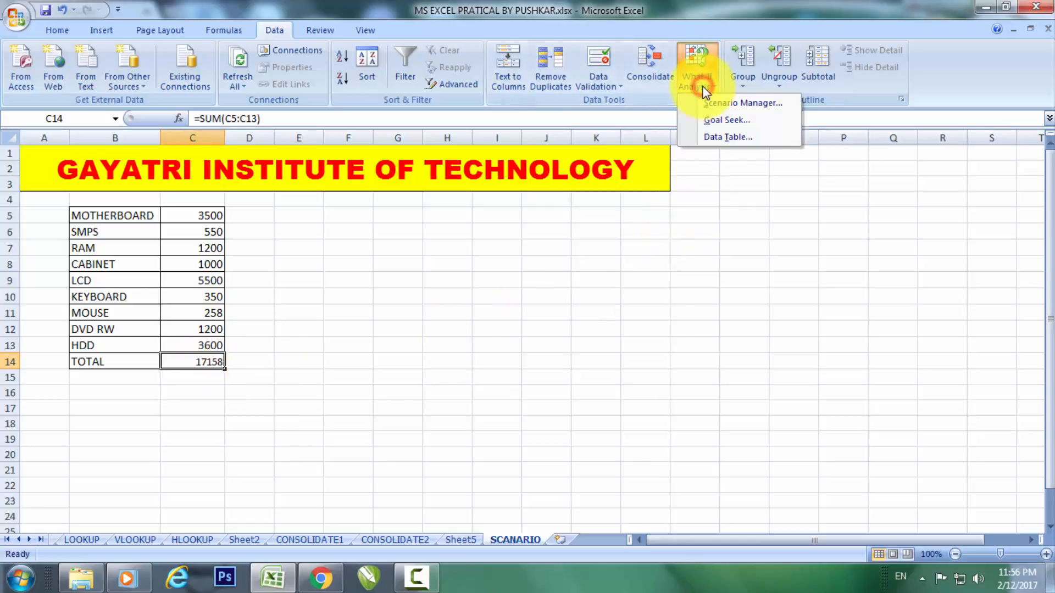
left_click(710, 102)
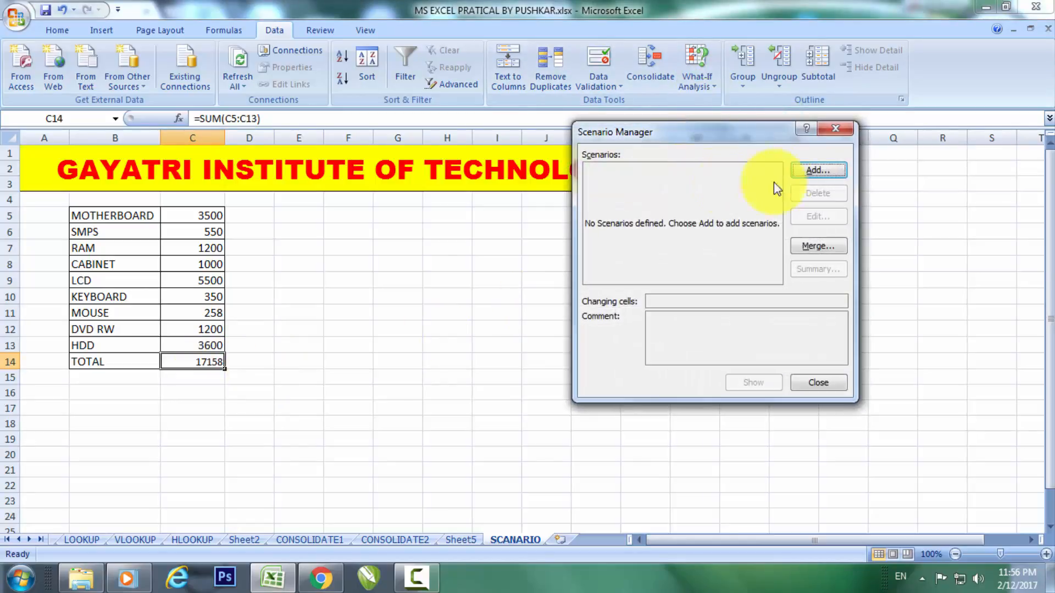
left_click(807, 172)
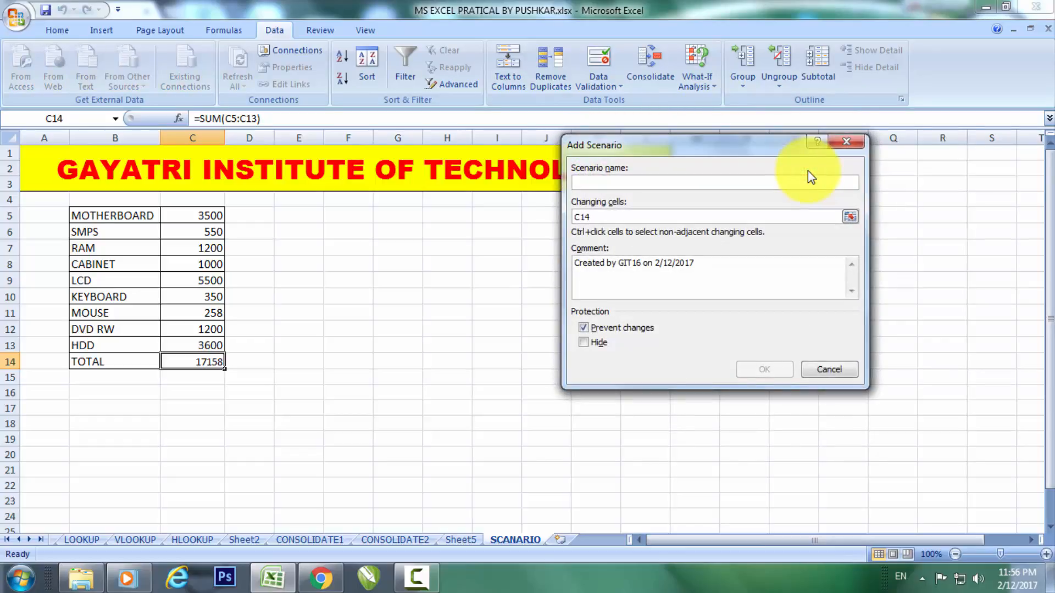
type("MAX")
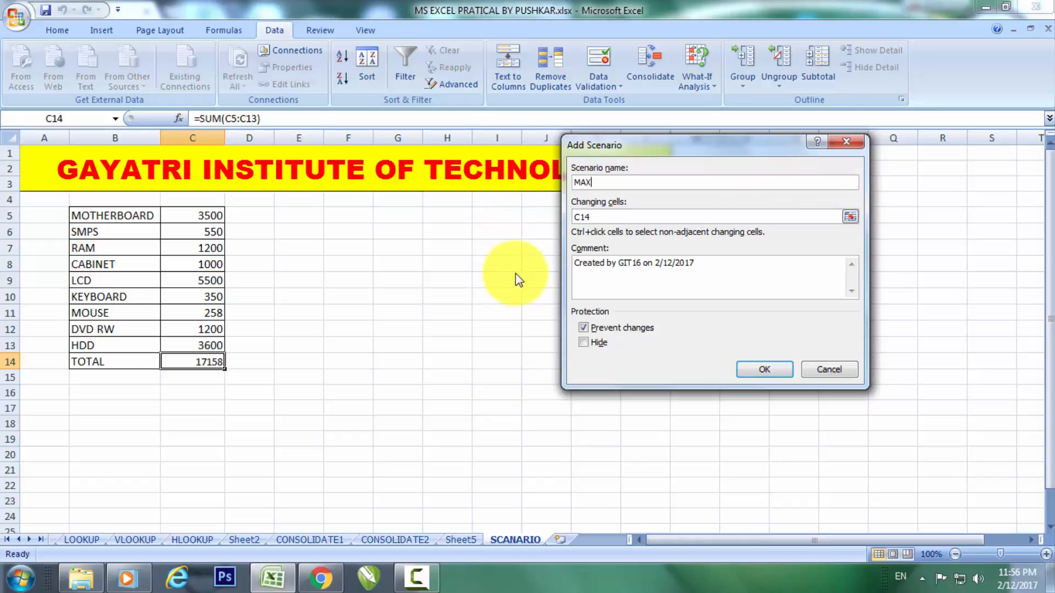
- Set the MAX scenario's changing cells to the part prices in C5:C13 and confirm the scenario definition
left_click(598, 220)
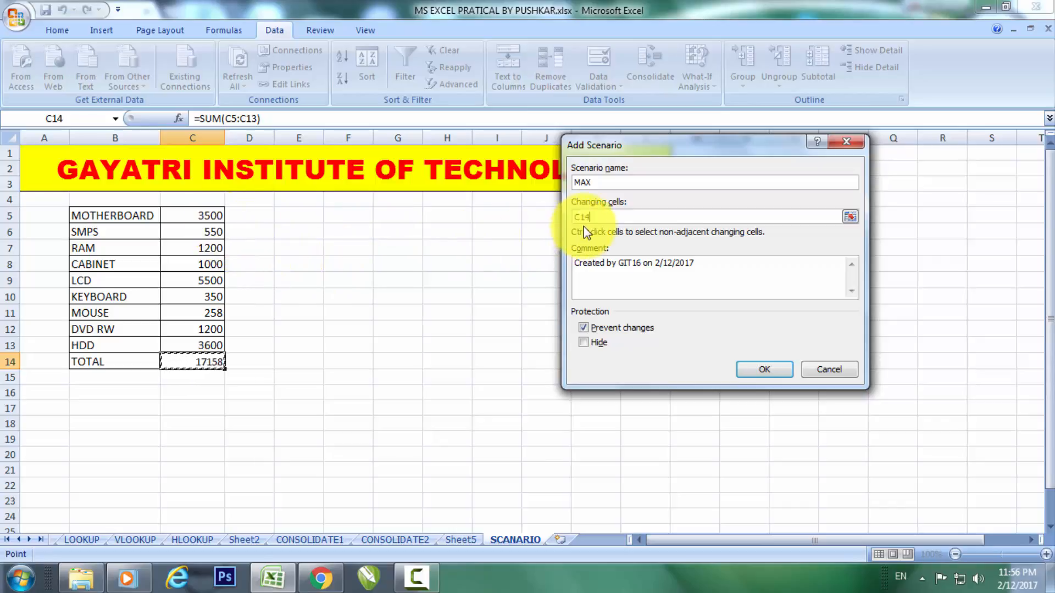
left_click_drag(592, 217, 529, 218)
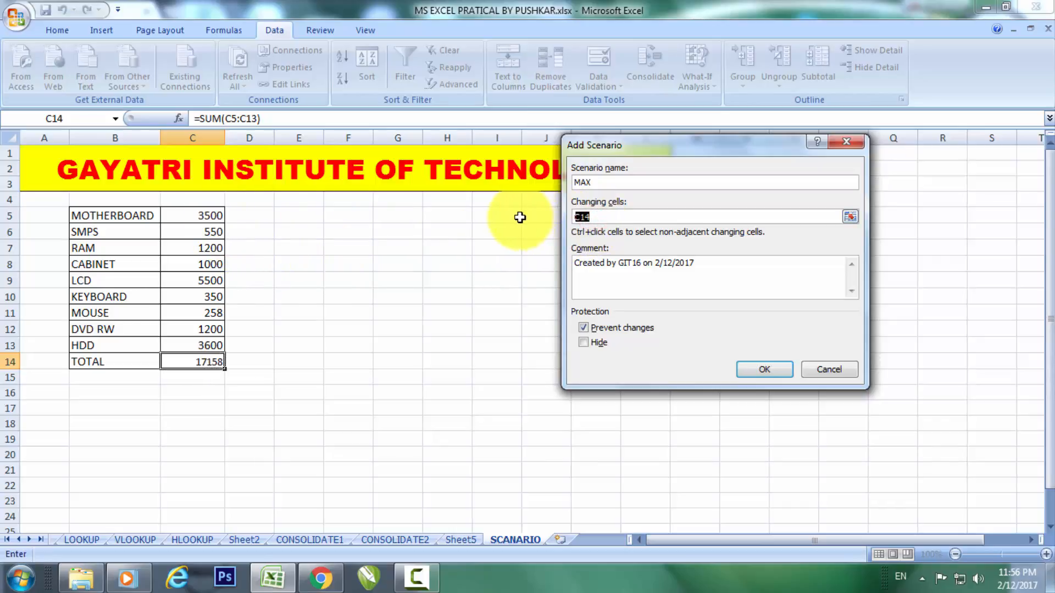
key("BackSpace")
left_click_drag(207, 214, 209, 339)
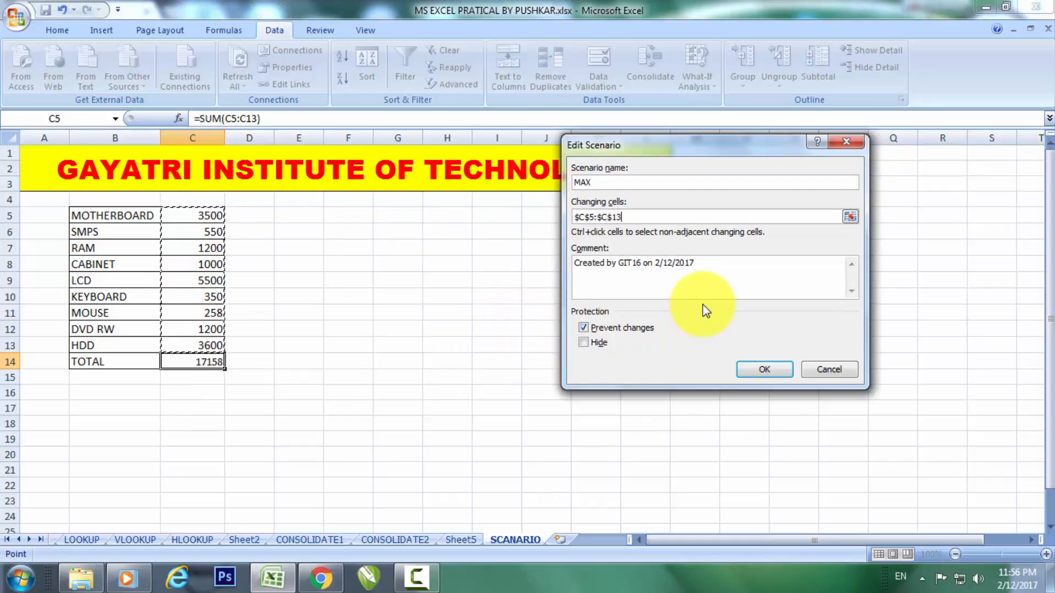
left_click(757, 367)
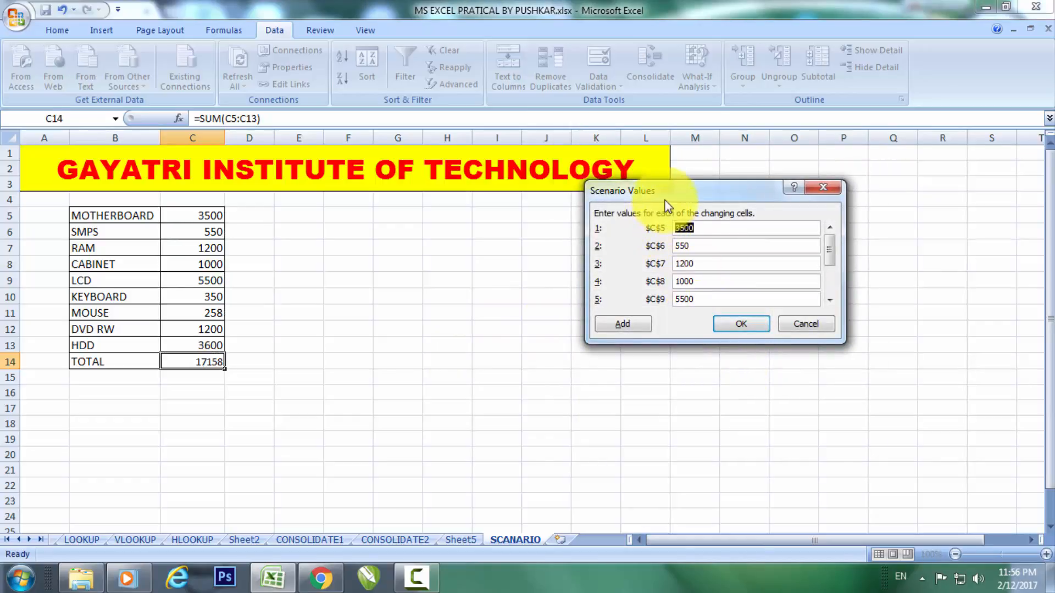
- Set the MAX scenario values to 3800 for C5, 650 for C6, 1250 for C7, 1100 for C8 and 6000 for C9
left_click_drag(664, 193, 481, 218)
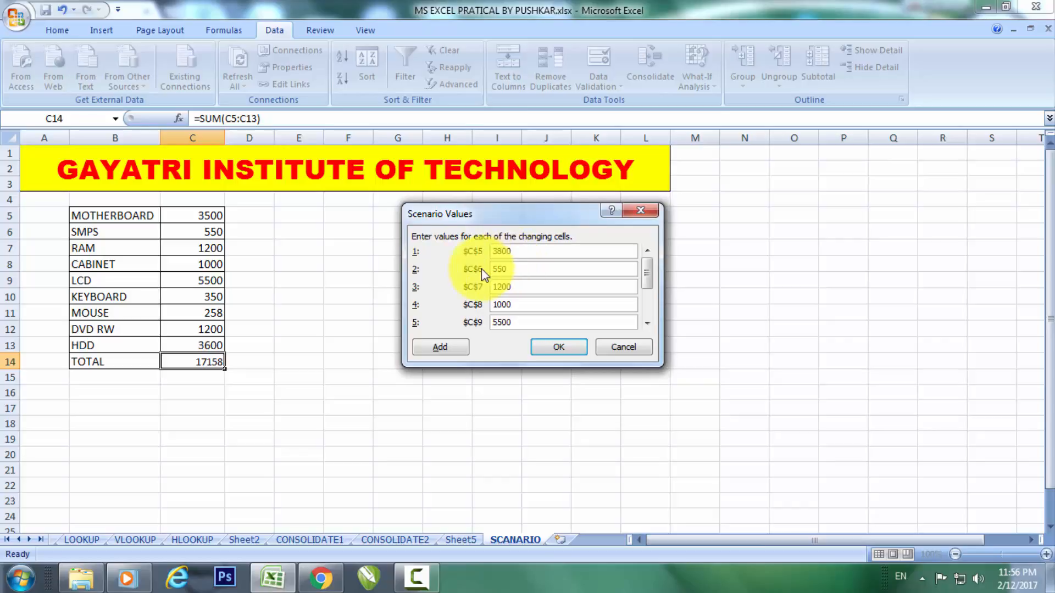
left_click_drag(521, 268, 473, 270)
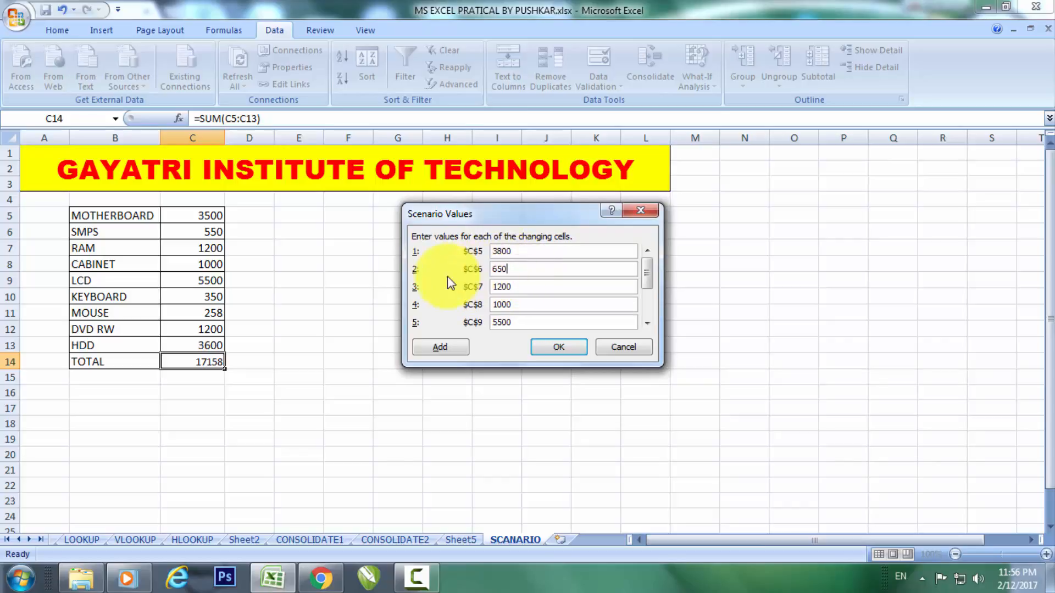
left_click(526, 286)
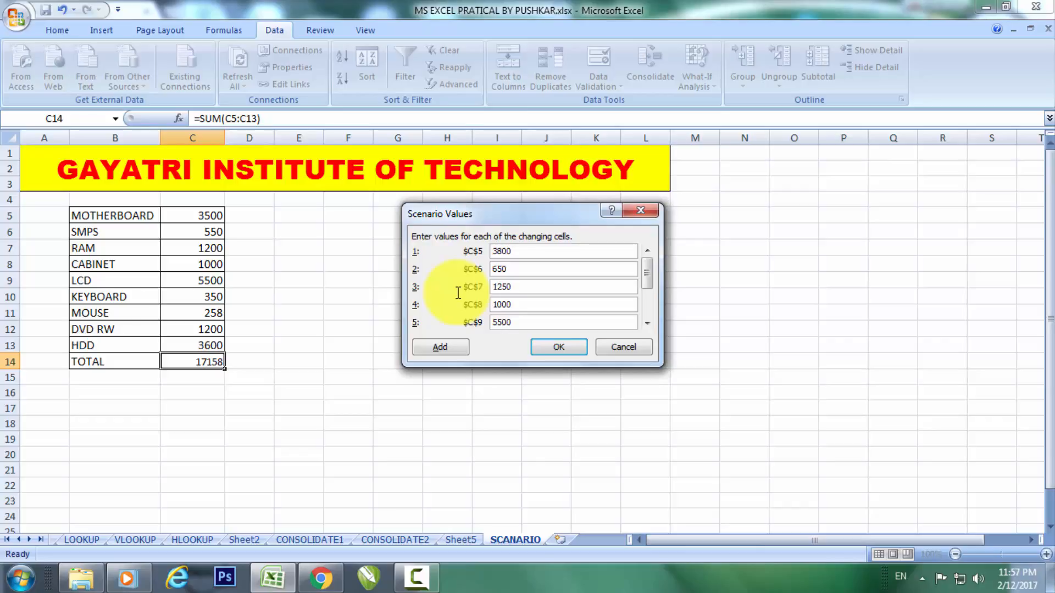
double_click(522, 305)
type("1100")
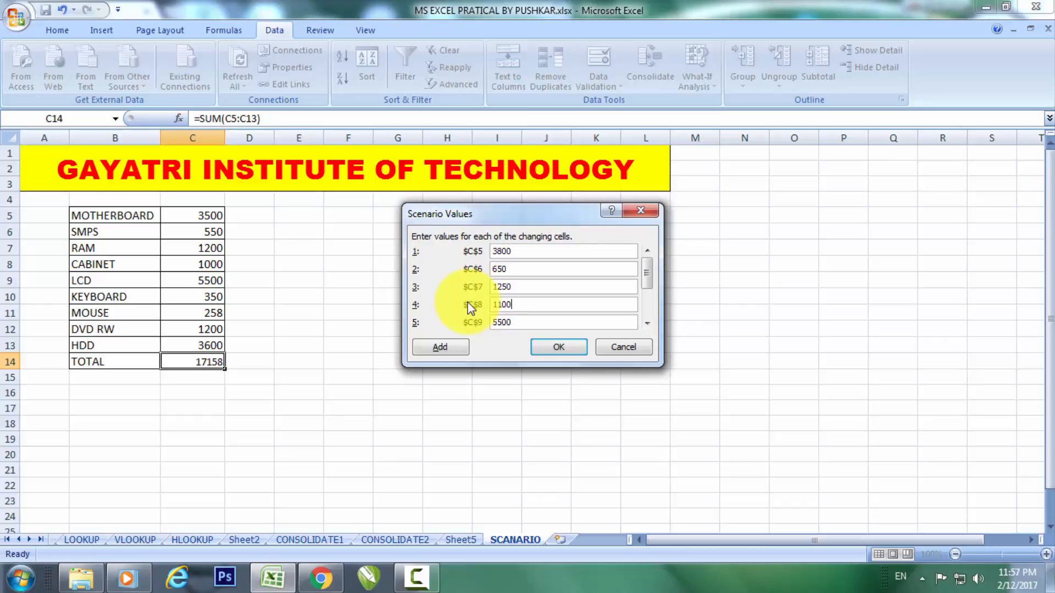
left_click_drag(527, 323, 467, 325)
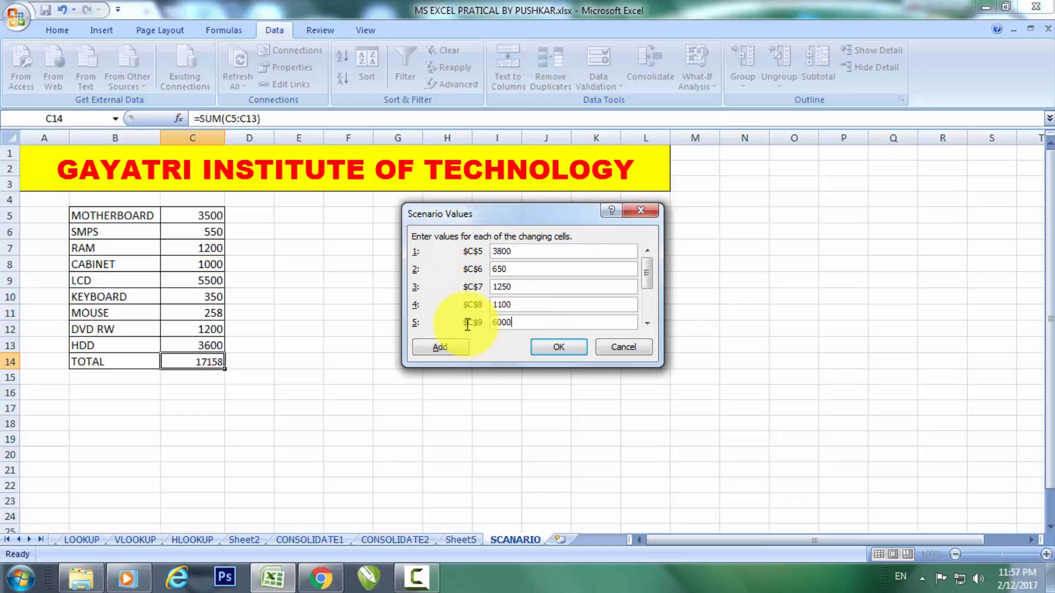
type("6000")
- Set the MAX scenario values to 450 for C10 and 330 for C11
left_click(647, 282)
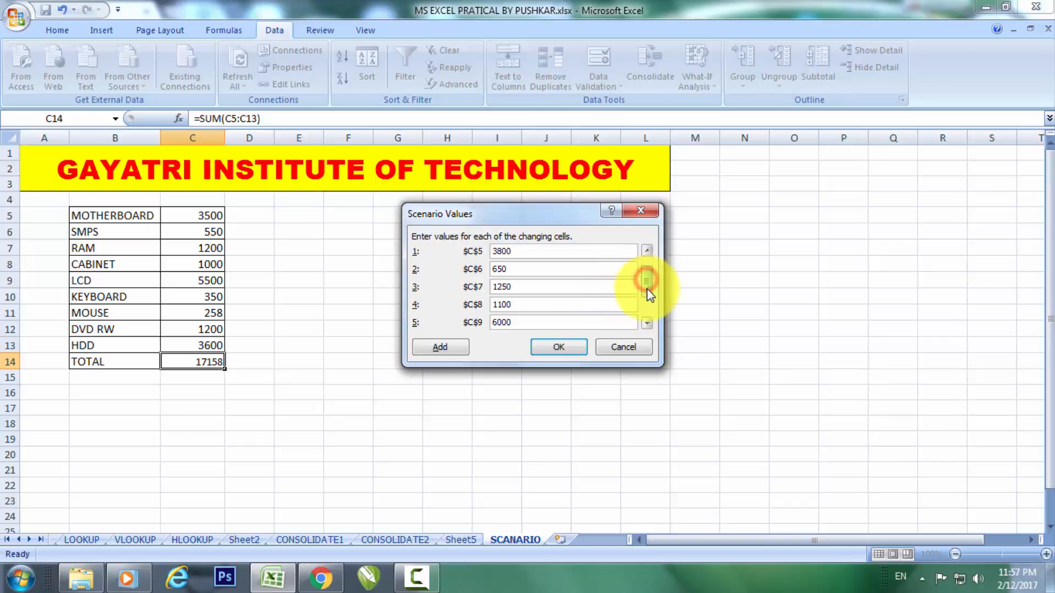
left_click_drag(647, 309, 647, 309)
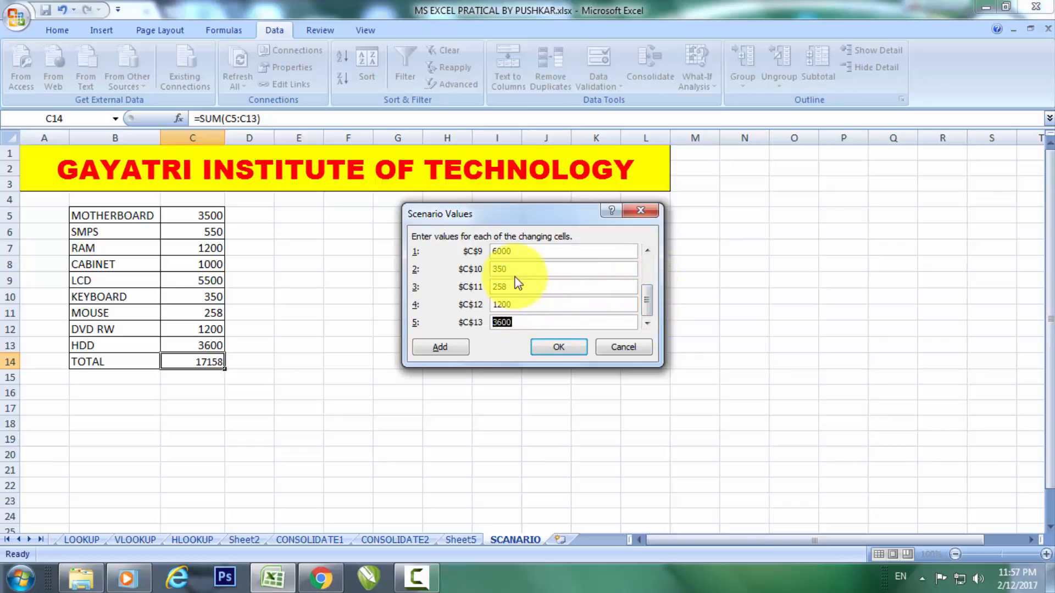
left_click_drag(516, 270, 473, 270)
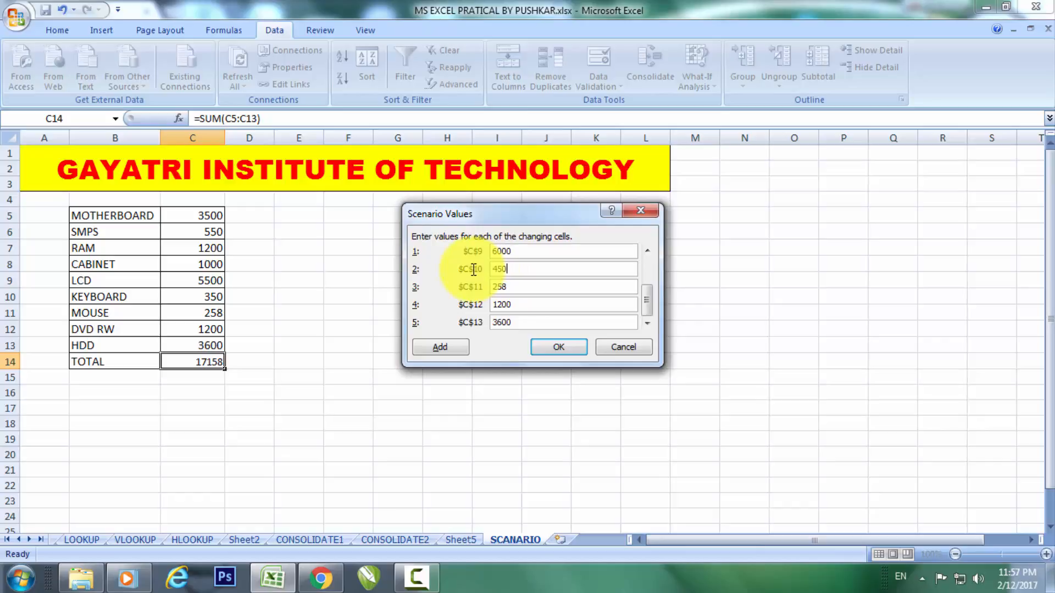
type("450")
left_click_drag(522, 285, 461, 287)
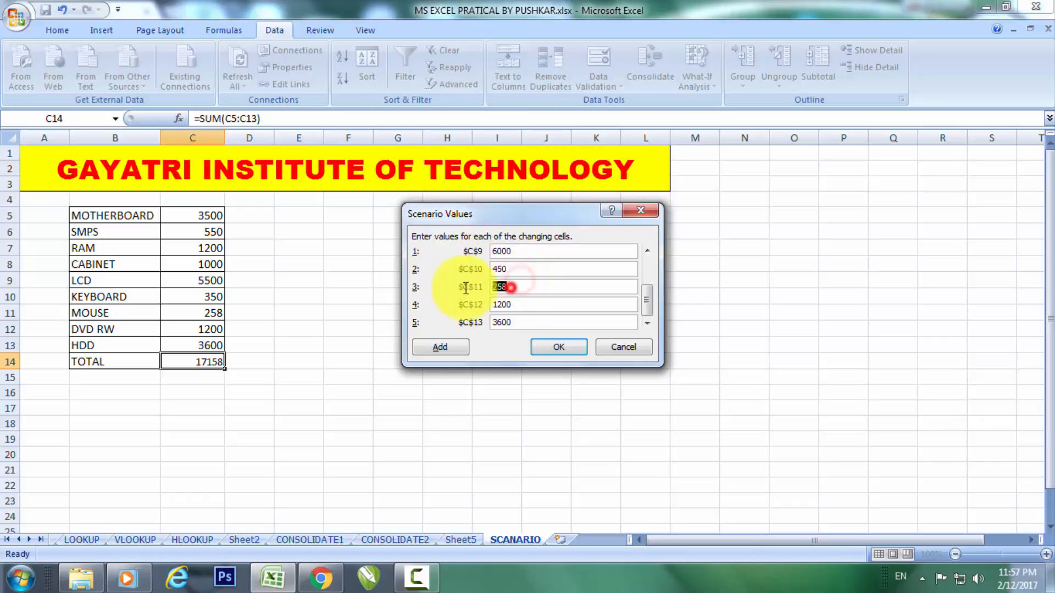
type("330")
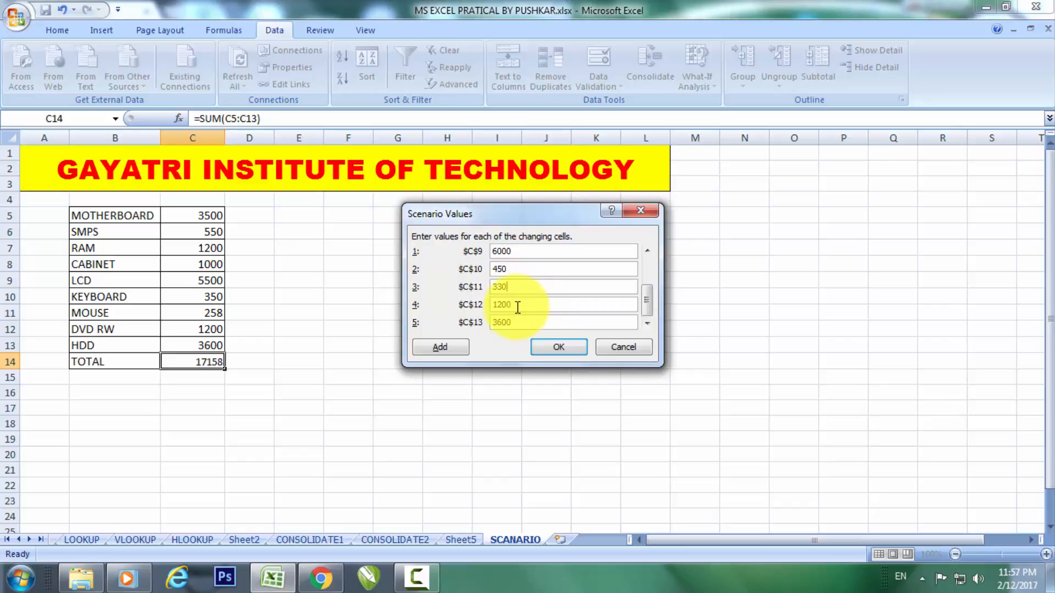
- Set the MAX scenario values to 1250 for C12 and 4000 for C13, and save the scenario
left_click_drag(522, 306, 445, 308)
type("1")
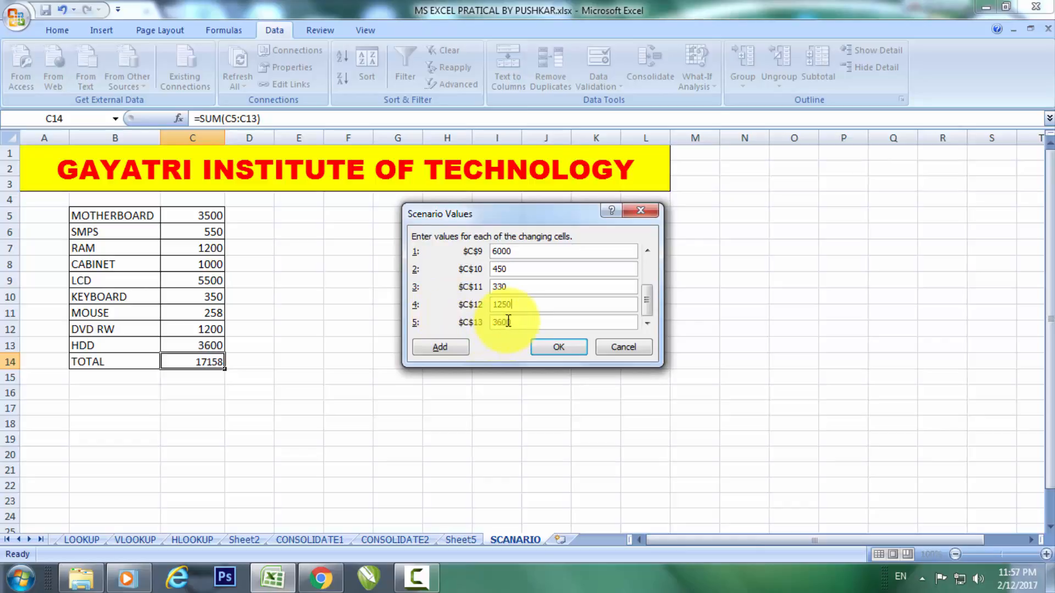
left_click_drag(522, 323, 470, 322)
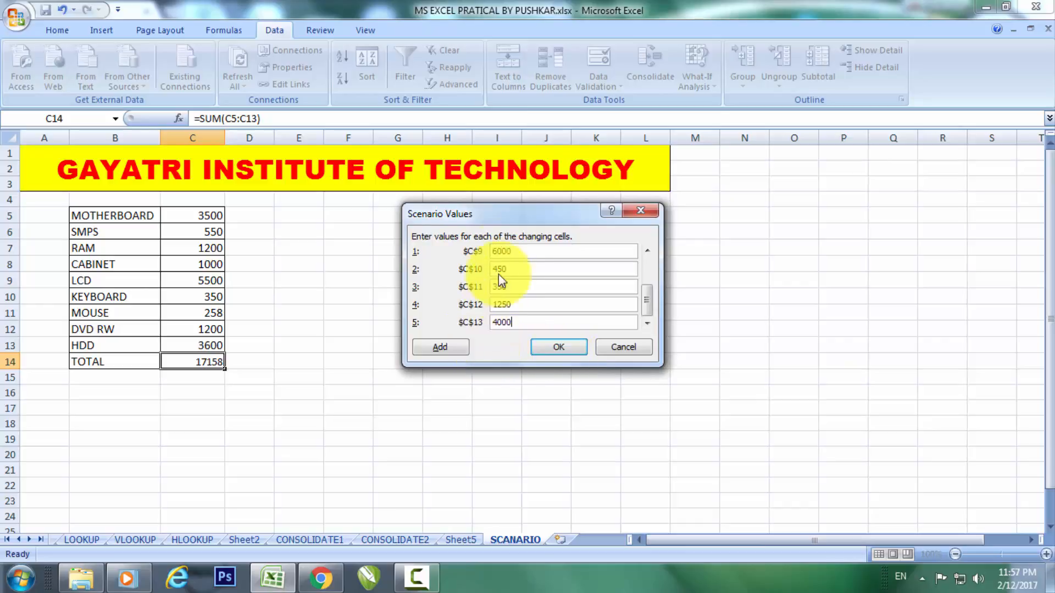
left_click_drag(506, 220, 341, 163)
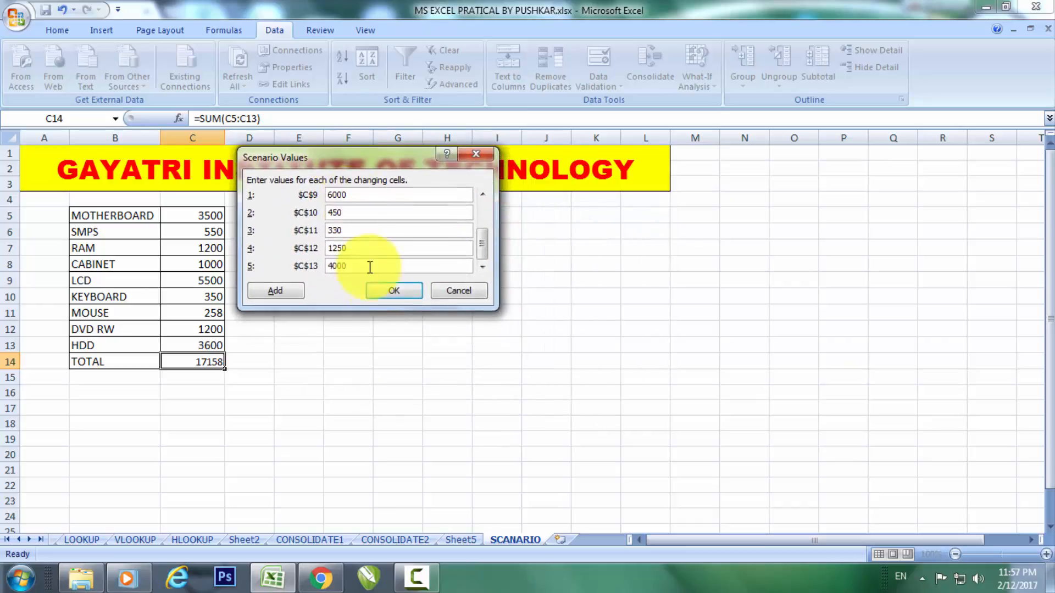
left_click(383, 296)
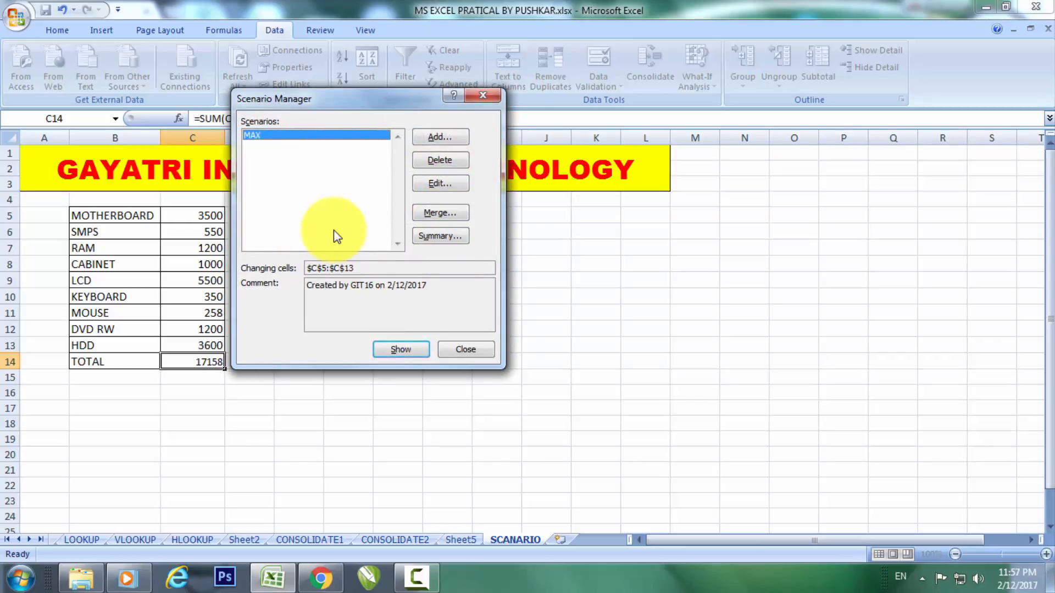
- Add another scenario in the Scenario Manager and name it MIN
left_click(439, 137)
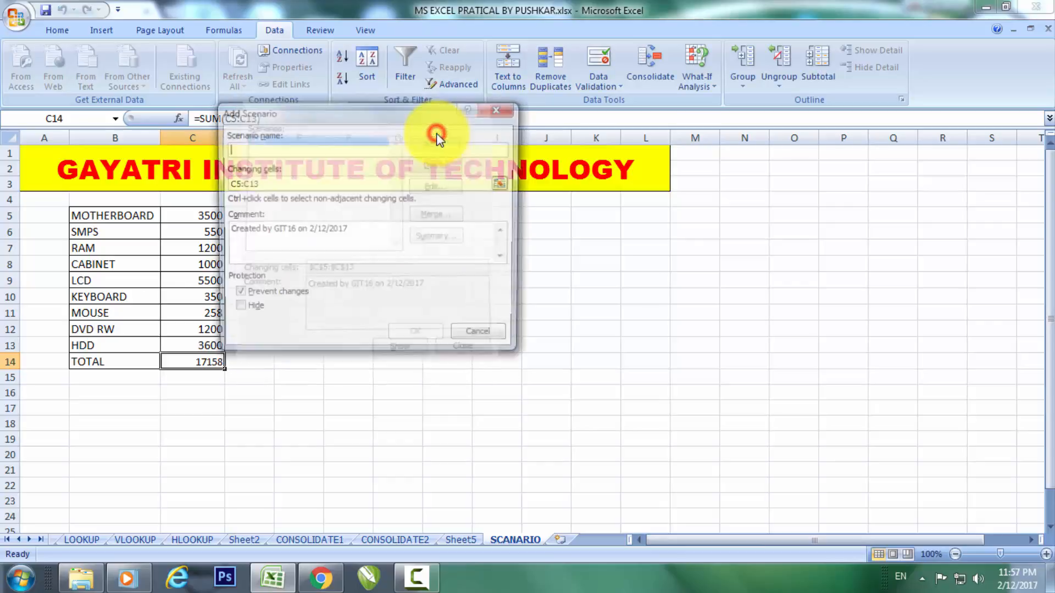
type("M")
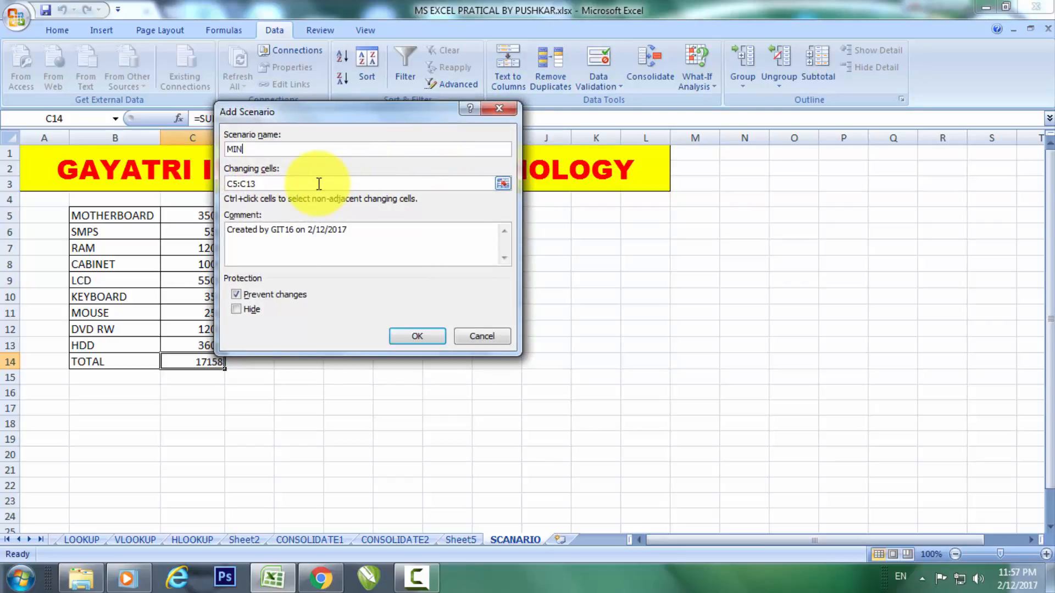
type("IN")
left_click_drag(306, 117, 488, 121)
- Reselect the part prices in C5:C13 as the MIN scenario's changing cells and confirm the scenario definition
left_click(465, 184)
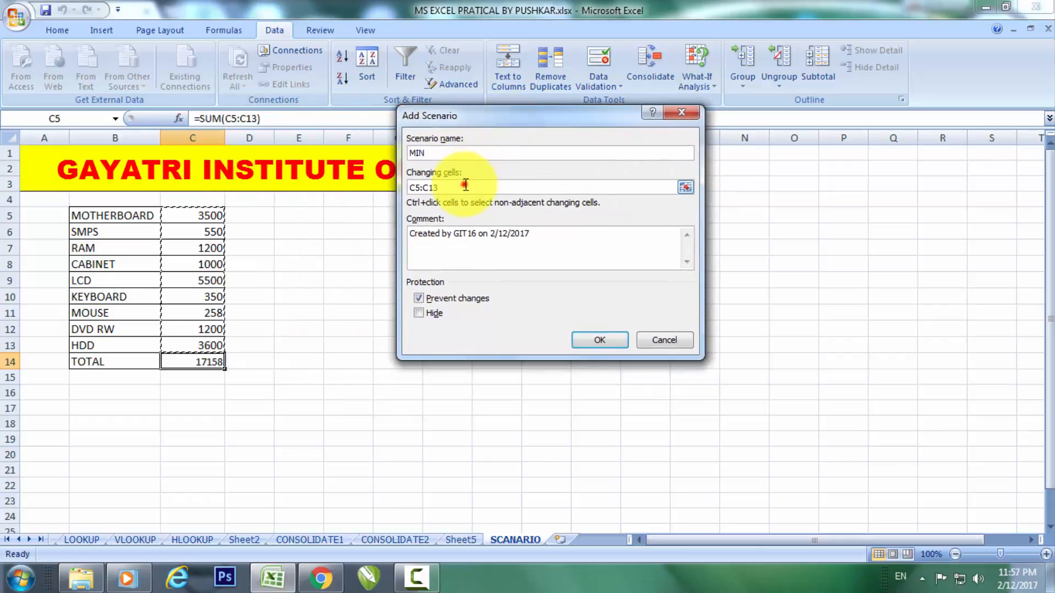
left_click_drag(465, 184, 396, 187)
key("BackSpace")
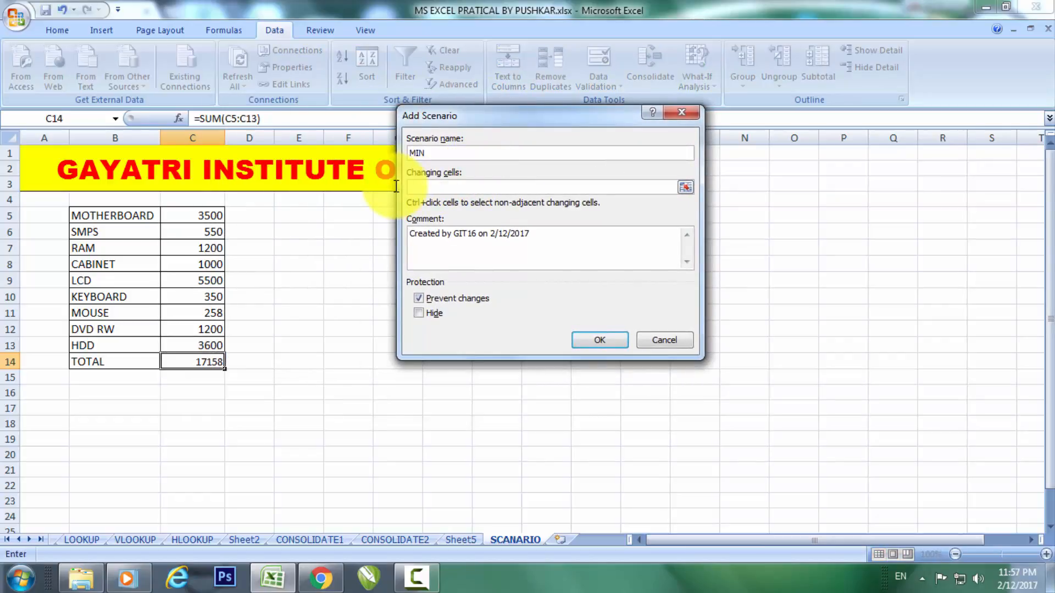
left_click_drag(213, 218, 202, 345)
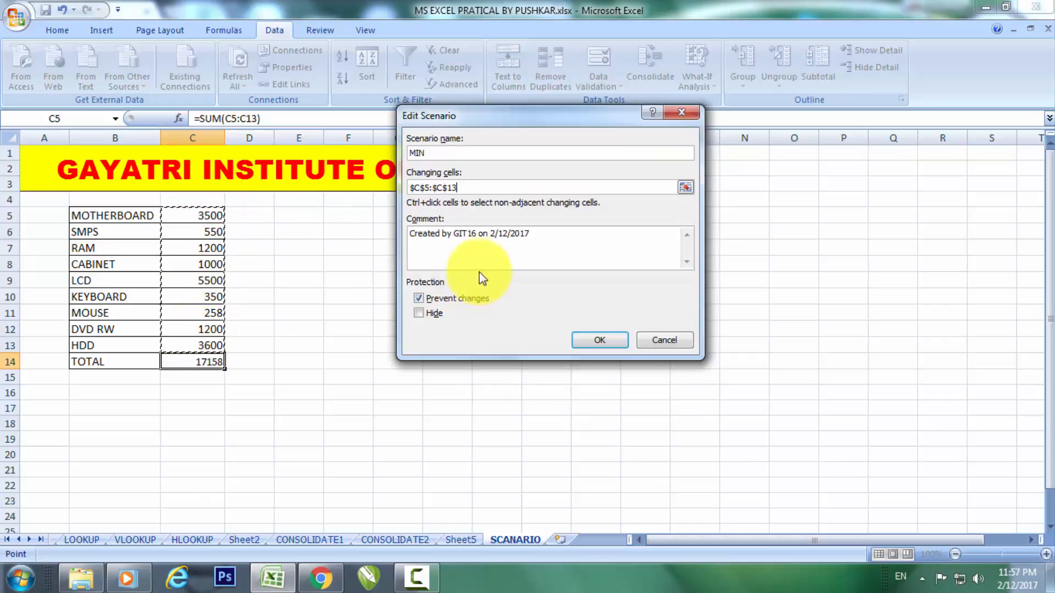
left_click(578, 340)
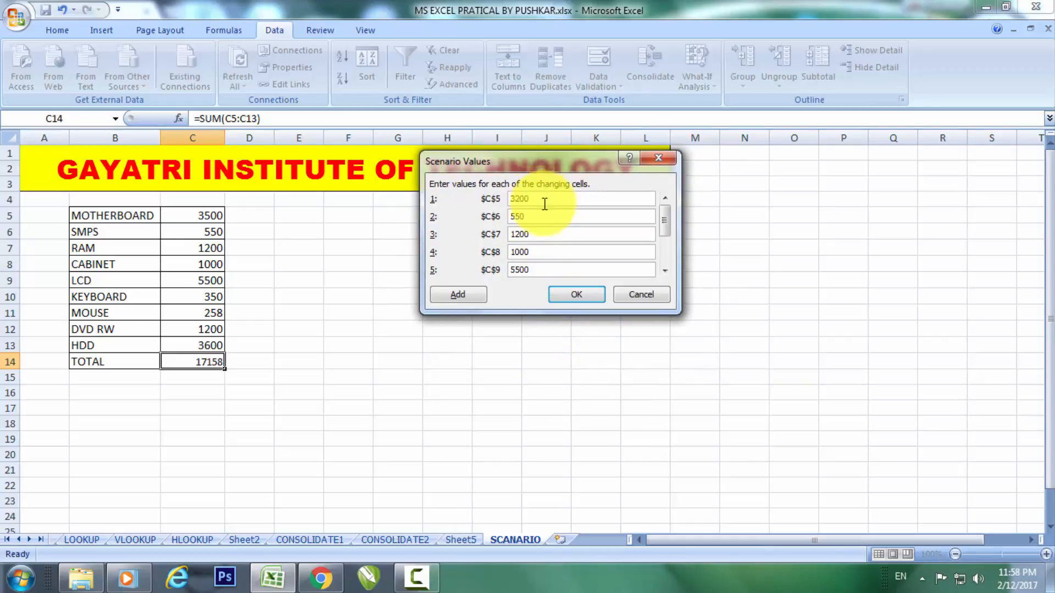
- Set the MIN scenario values to 3200 for C5, 450 for C6, 1100 for C7, 350 for C8 and 5400 for C9
double_click(537, 218)
type("4")
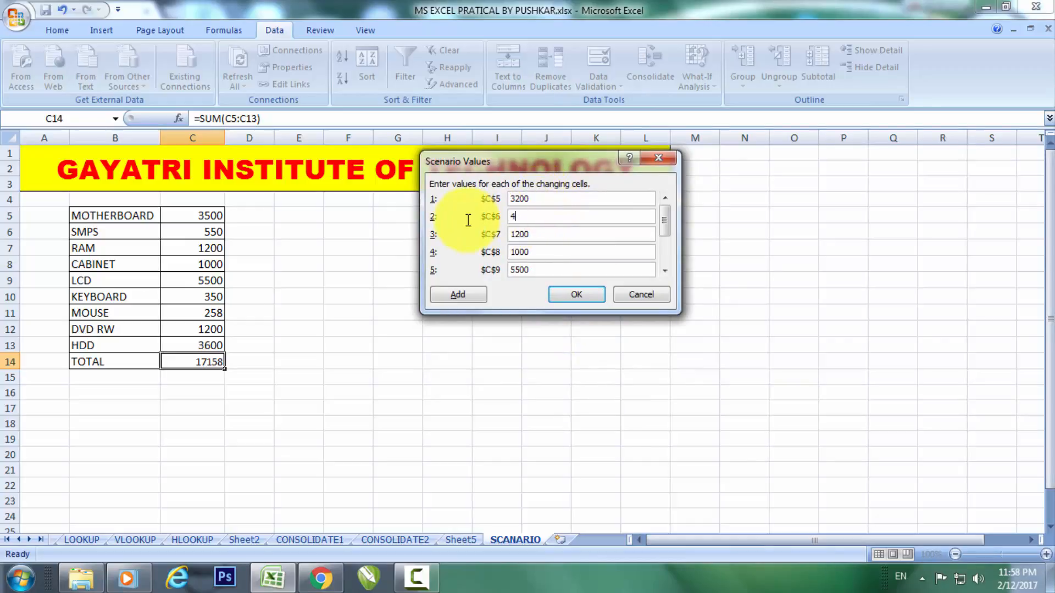
double_click(538, 233)
type("11")
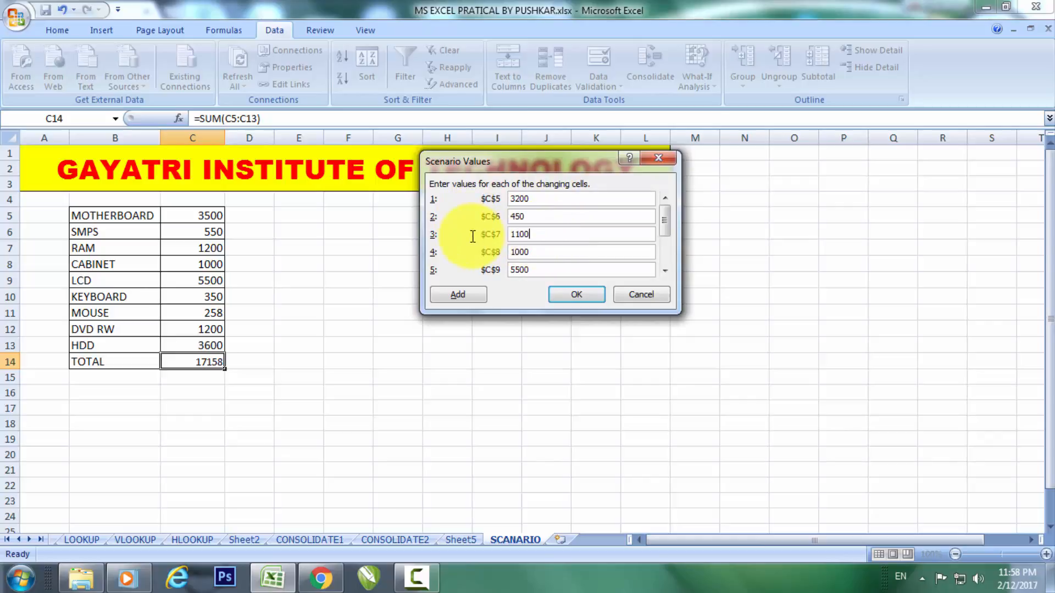
double_click(542, 252)
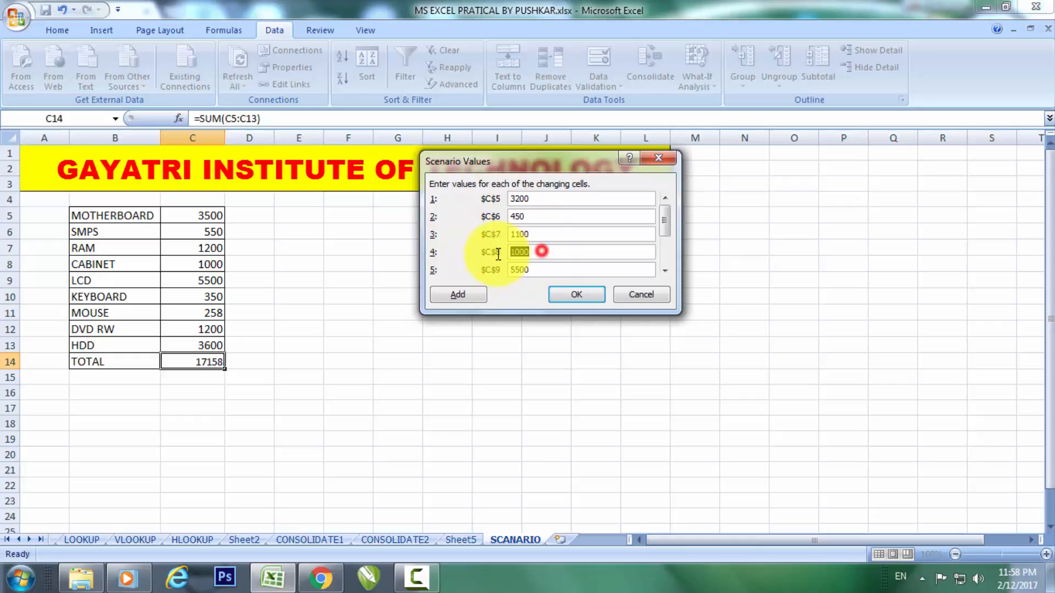
type("350")
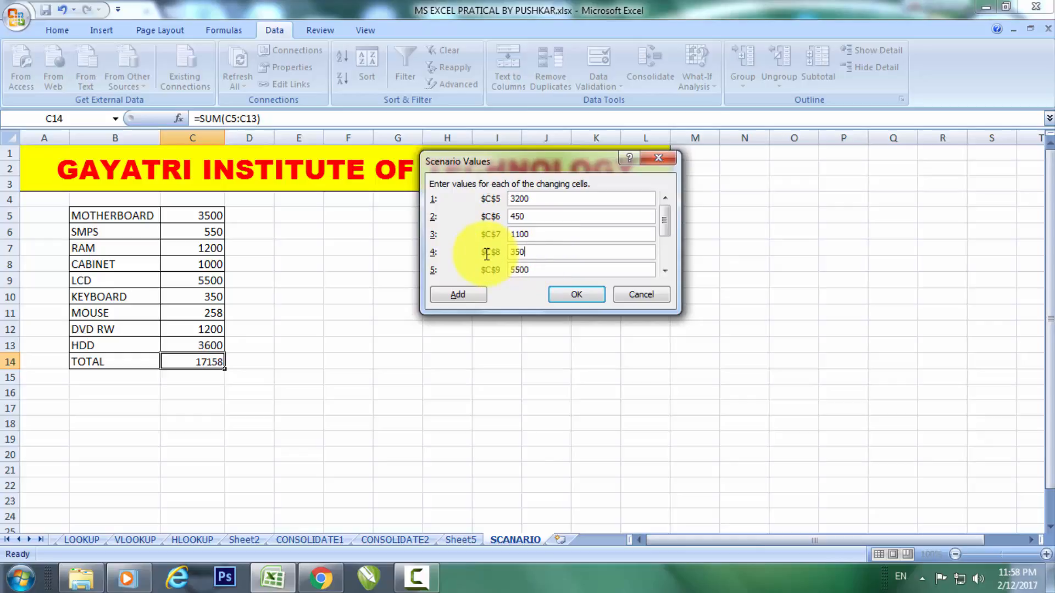
double_click(542, 269)
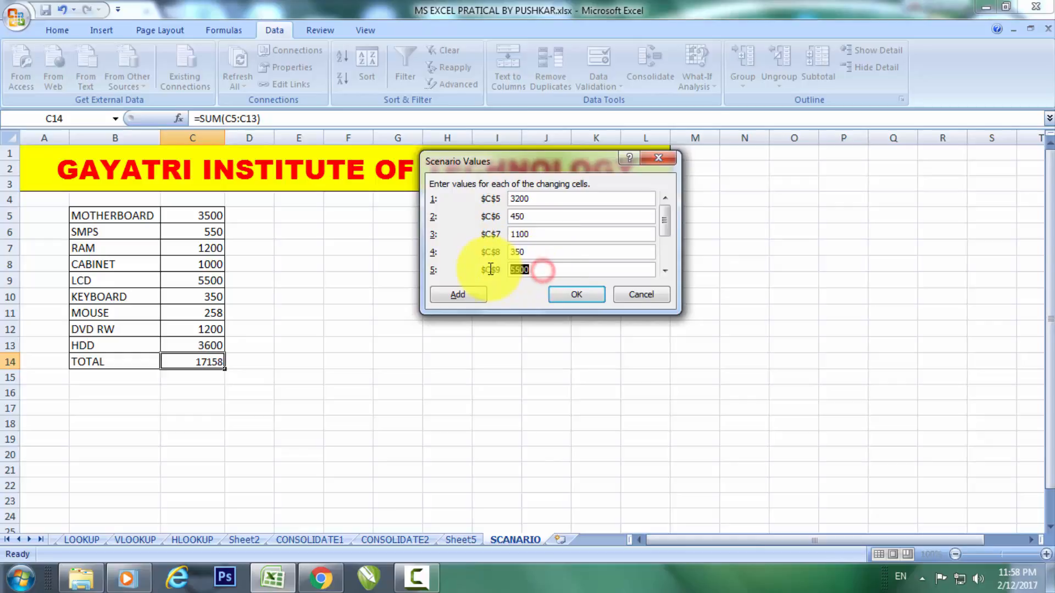
type("54")
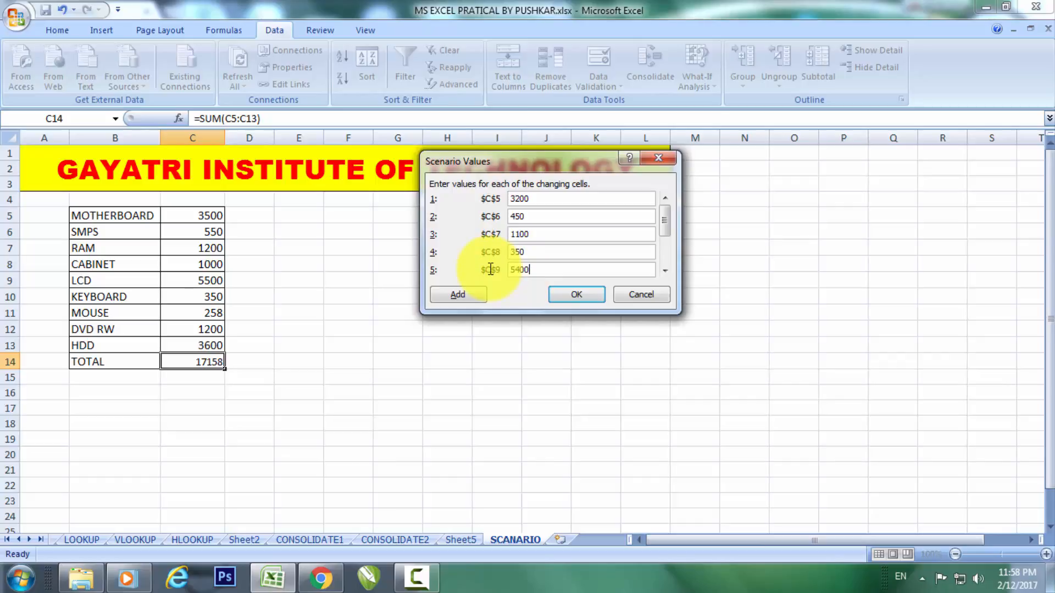
- Set the MIN scenario values to 330 for C10, 250 for C11, 1150 for C12 and 3500 for C13, and save the scenario
left_click_drag(663, 227, 662, 274)
left_click_drag(528, 216, 485, 219)
type("330")
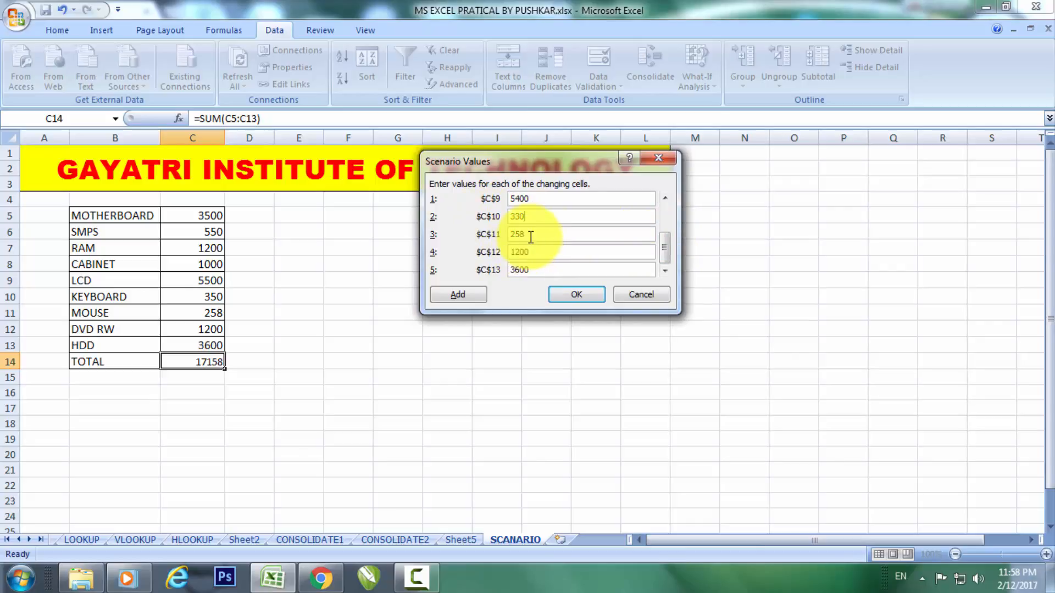
left_click_drag(532, 235, 469, 236)
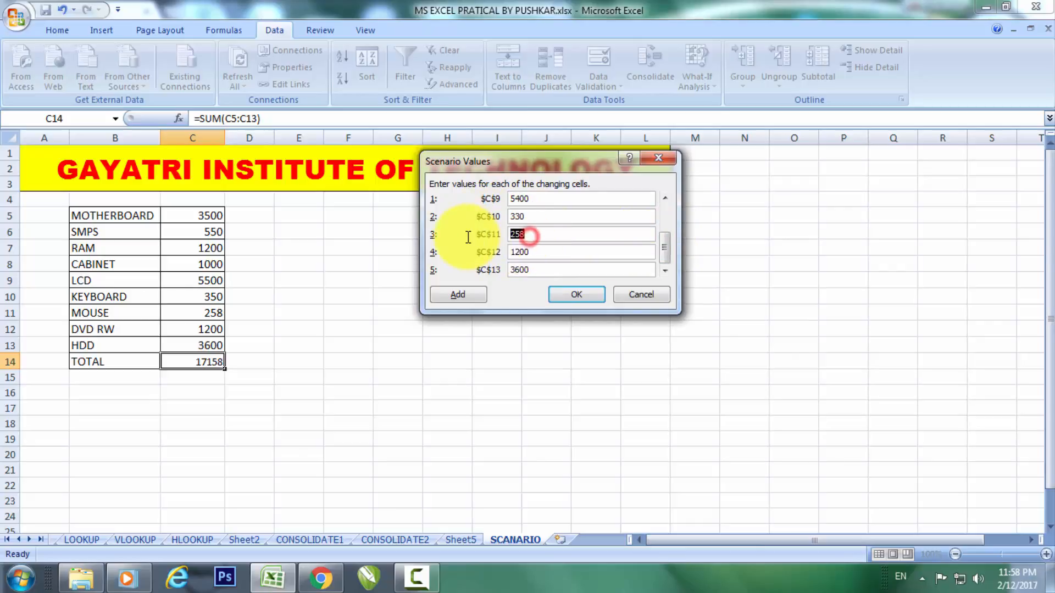
type("25")
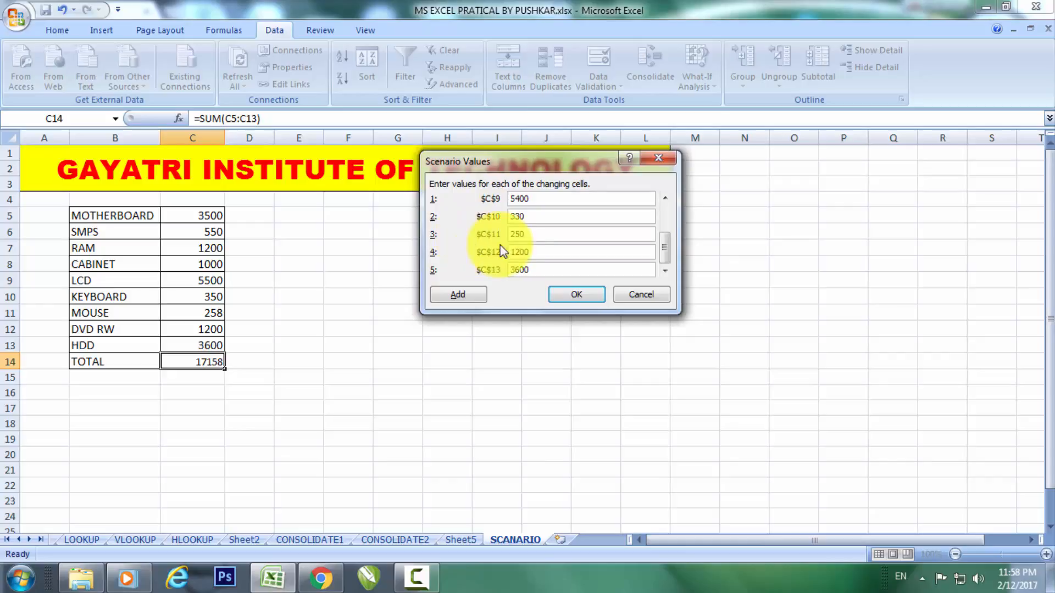
left_click_drag(539, 251, 484, 251)
type("115")
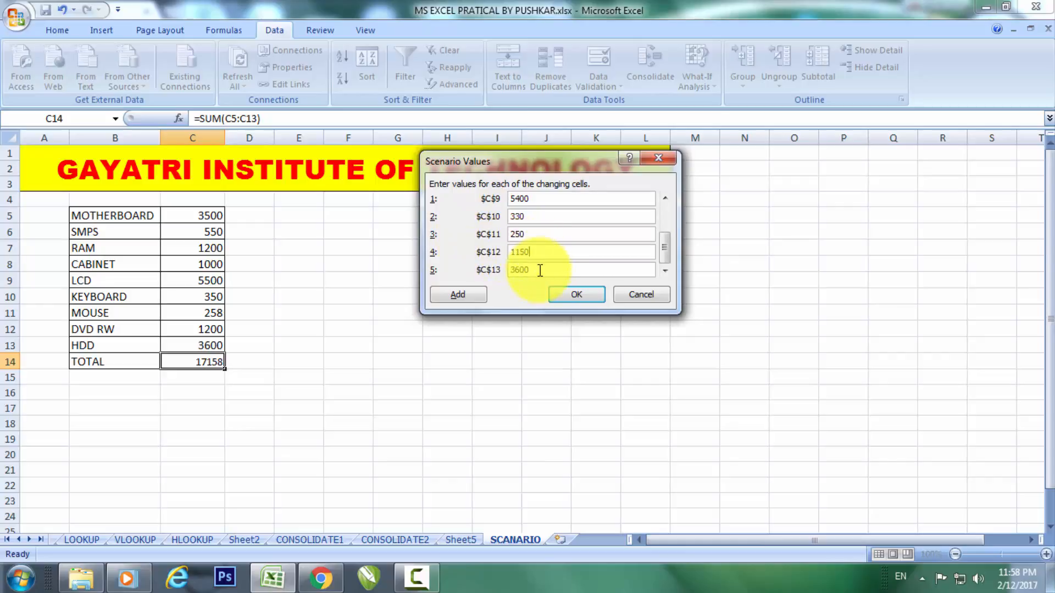
left_click_drag(537, 268, 454, 275)
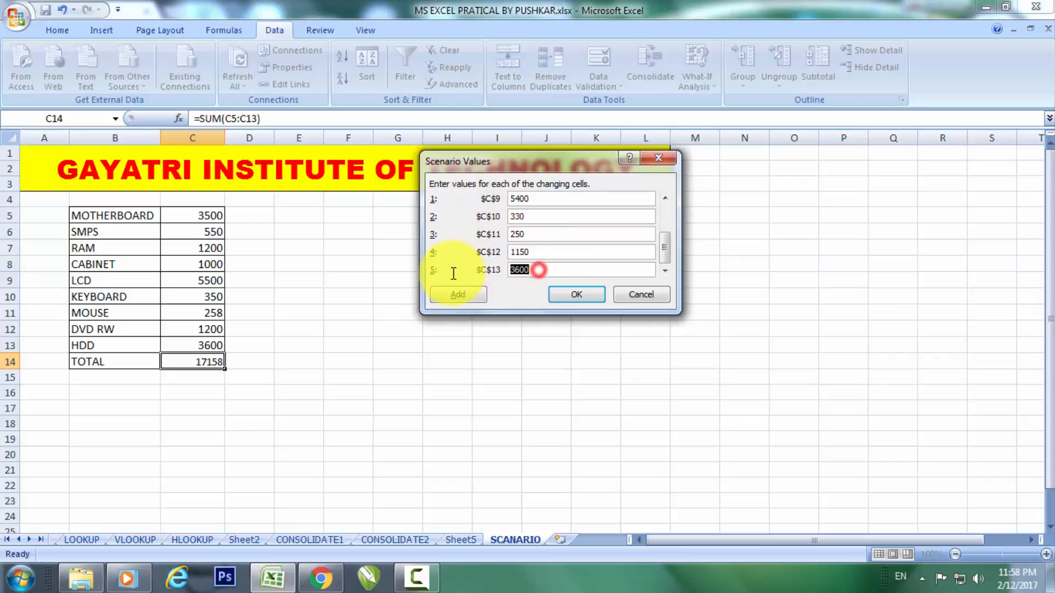
type("35")
left_click(568, 297)
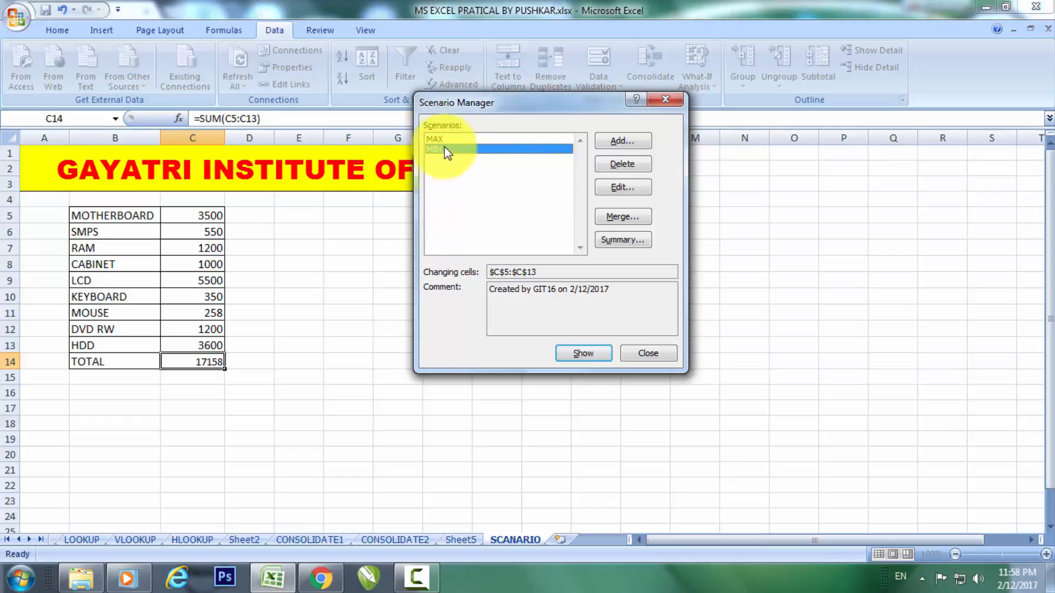
- Generate a Scenario summary report with the total in C14 as the result cell
left_click(599, 218)
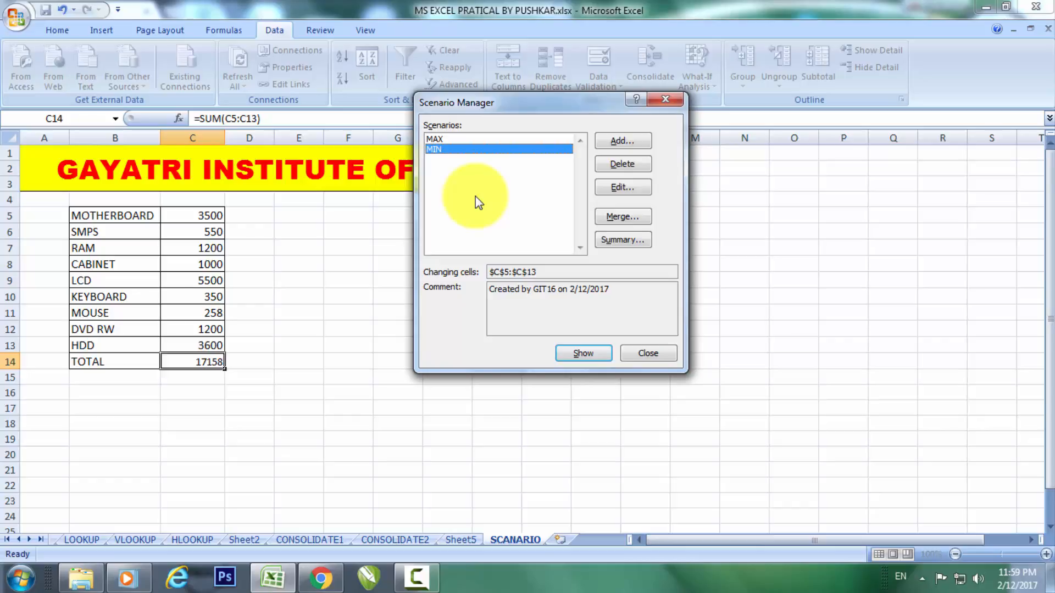
left_click(627, 241)
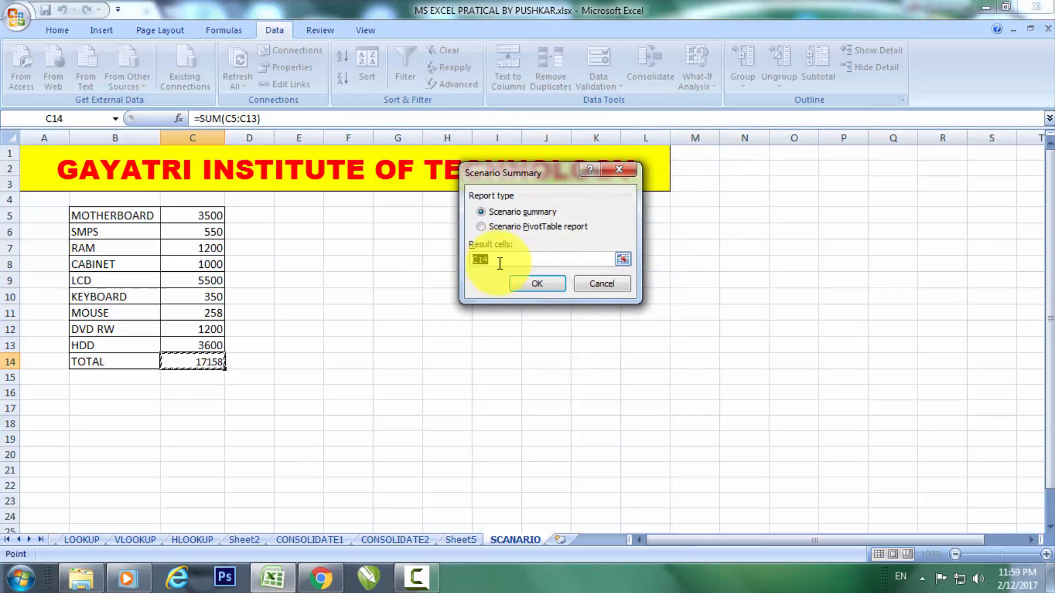
left_click(206, 367)
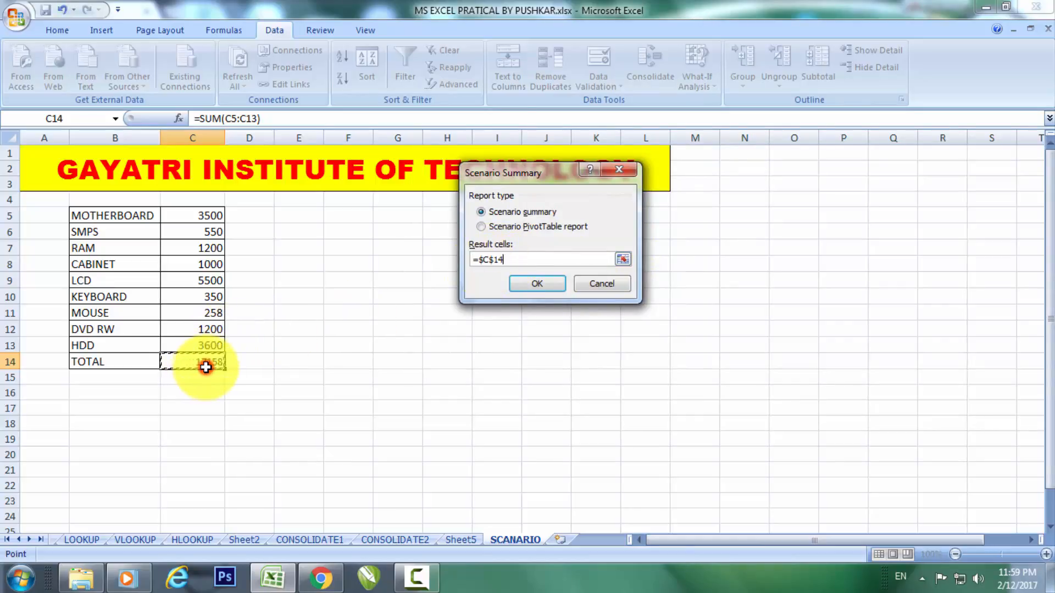
left_click_drag(511, 261, 389, 263)
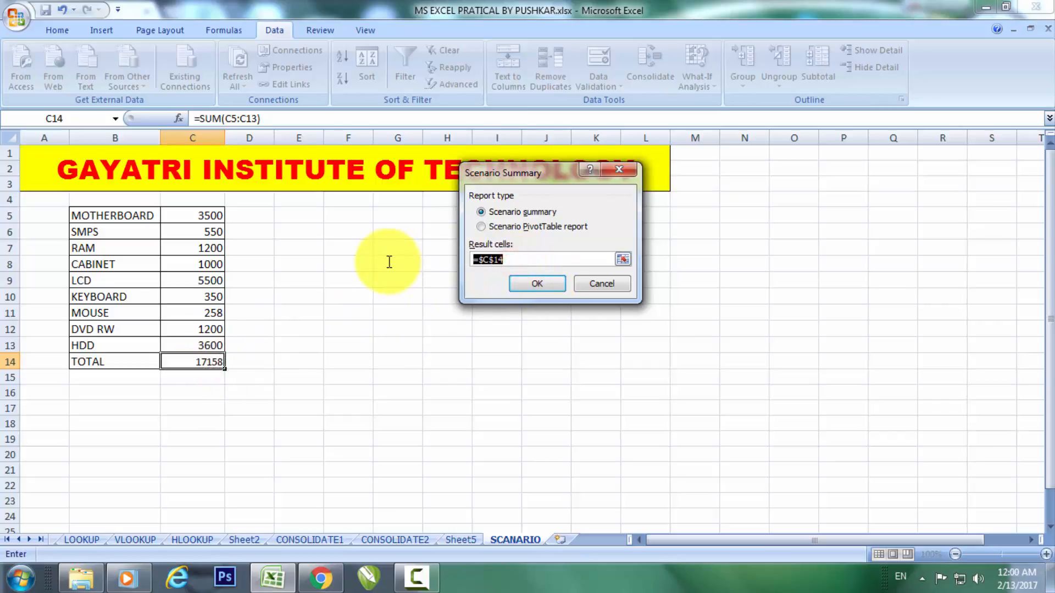
key("BackSpace")
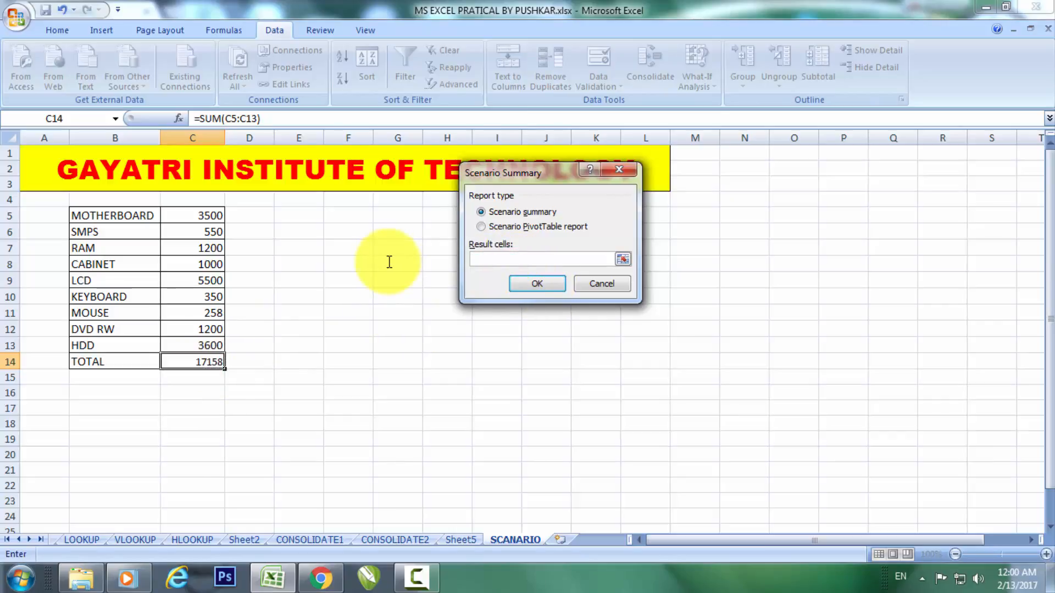
left_click(199, 366)
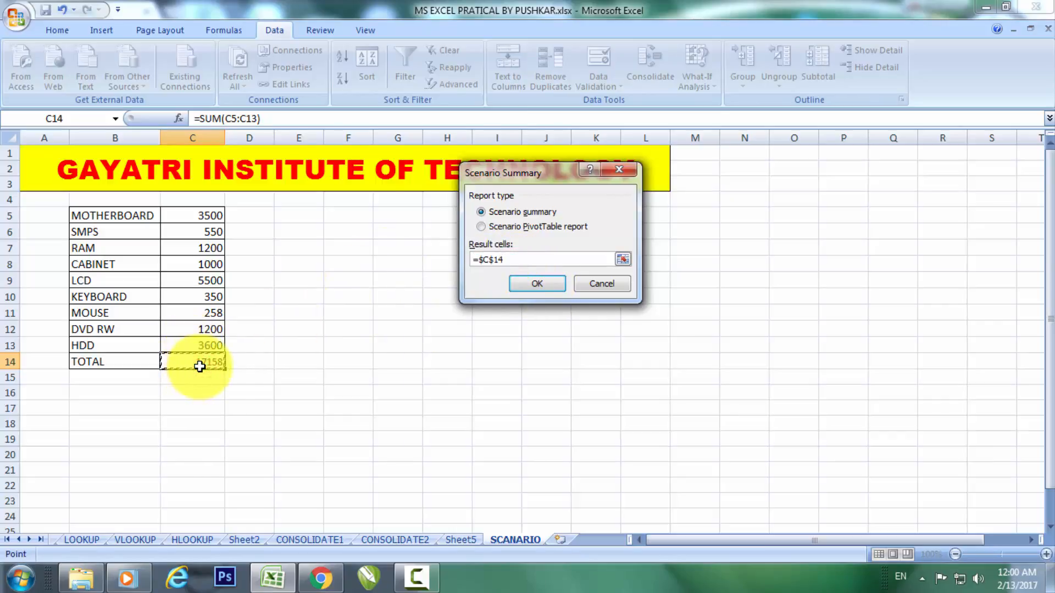
left_click(533, 285)
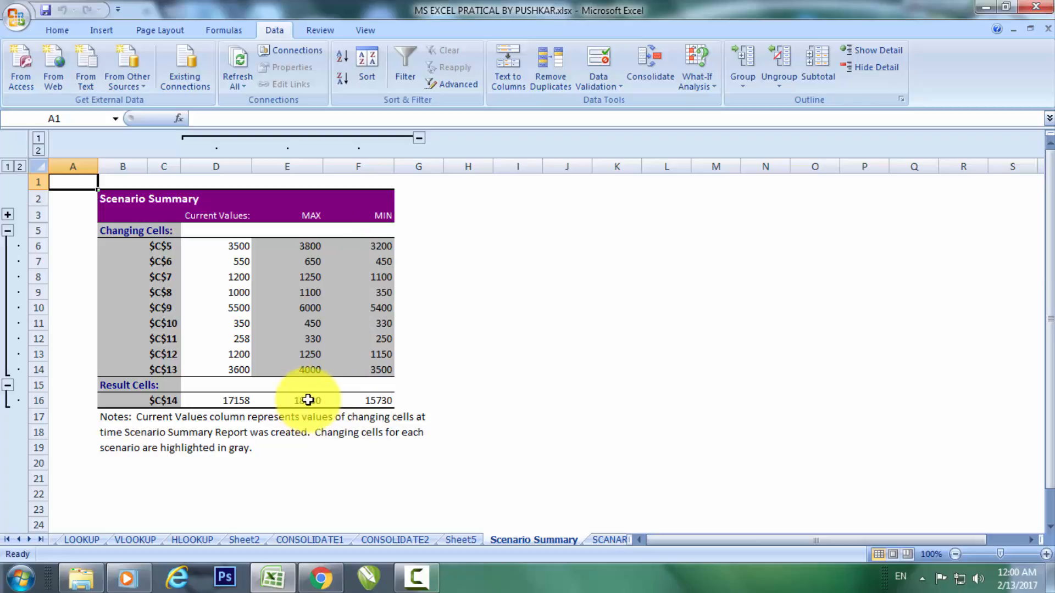
- Compare the MAX and MIN scenario totals in the result row of the Scenario Summary report
left_click(373, 403)
left_click(313, 402)
left_click(365, 401)
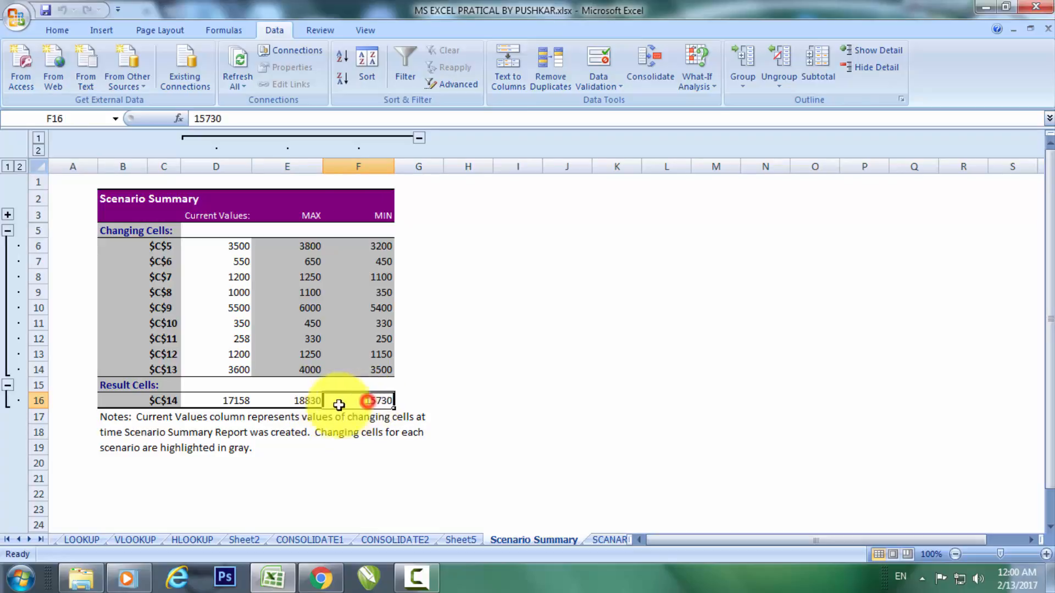
left_click(308, 403)
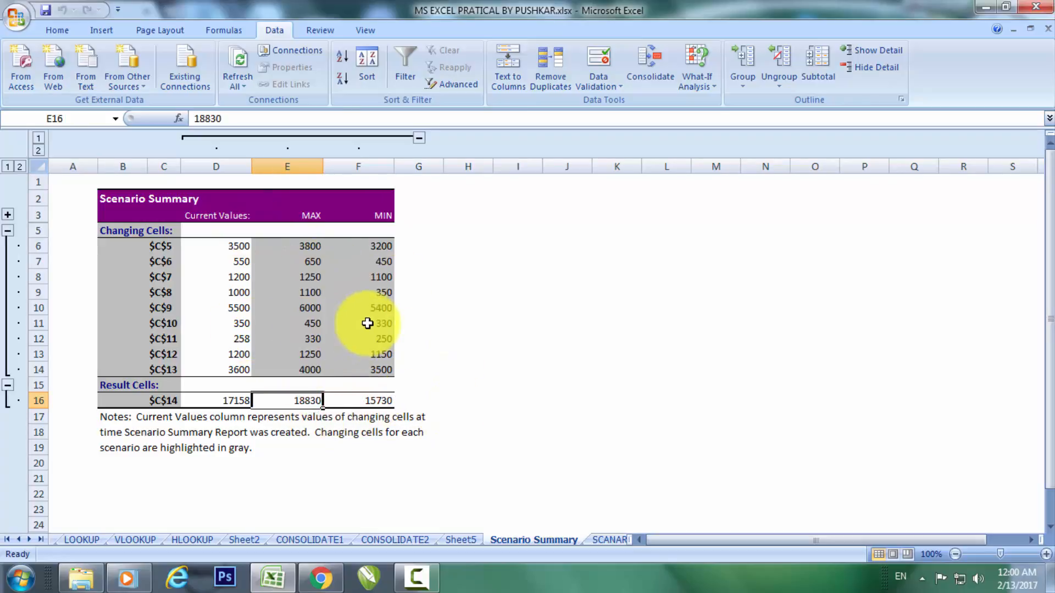
scroll(325, 407, "down", 2)
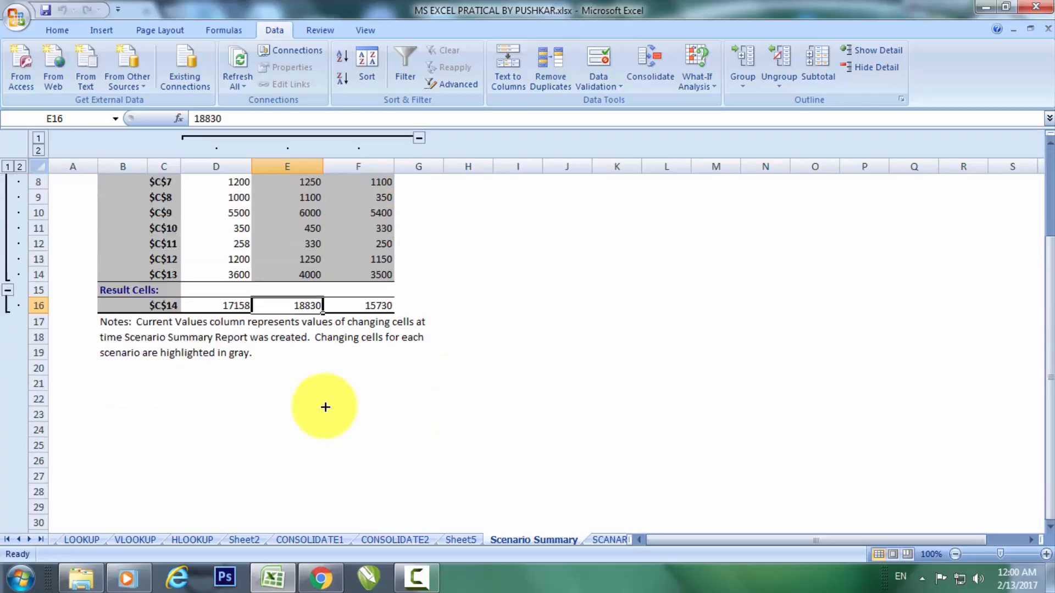
scroll(325, 407, "up", 2)
left_click(359, 384)
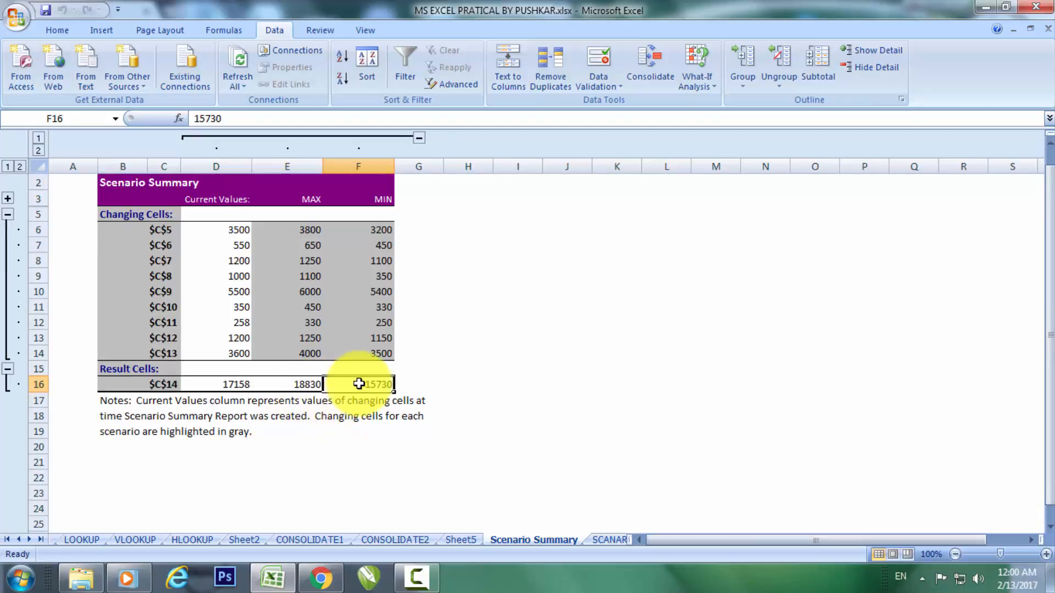
left_click(302, 384)
left_click(348, 384)
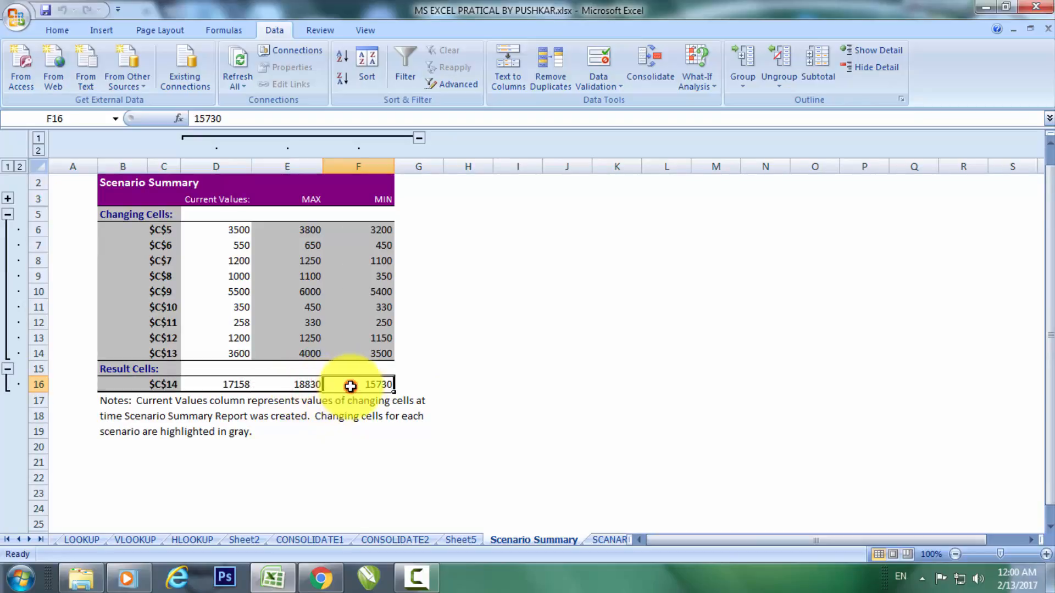
left_click(302, 389)
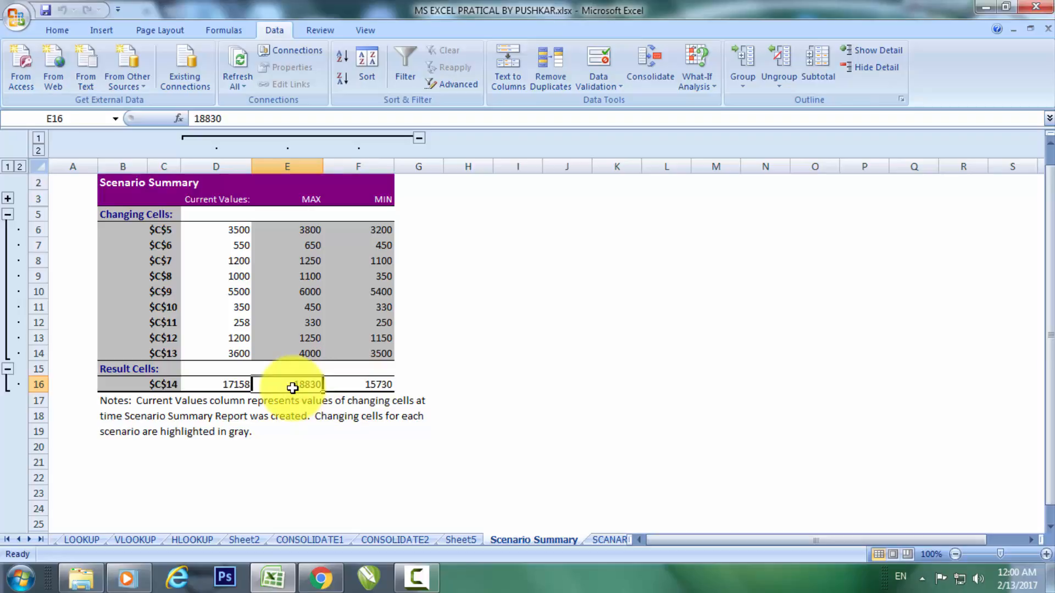